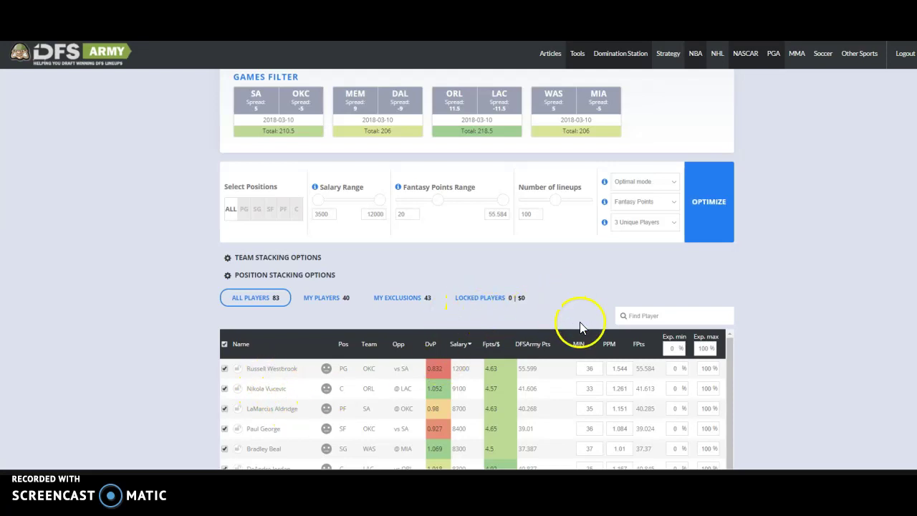
- Set the number of lineups to 50 and run the optimizer to build them
{"action": "scroll", "coordinate": [839, 322], "scroll_direction": "down", "scroll_amount": 3}
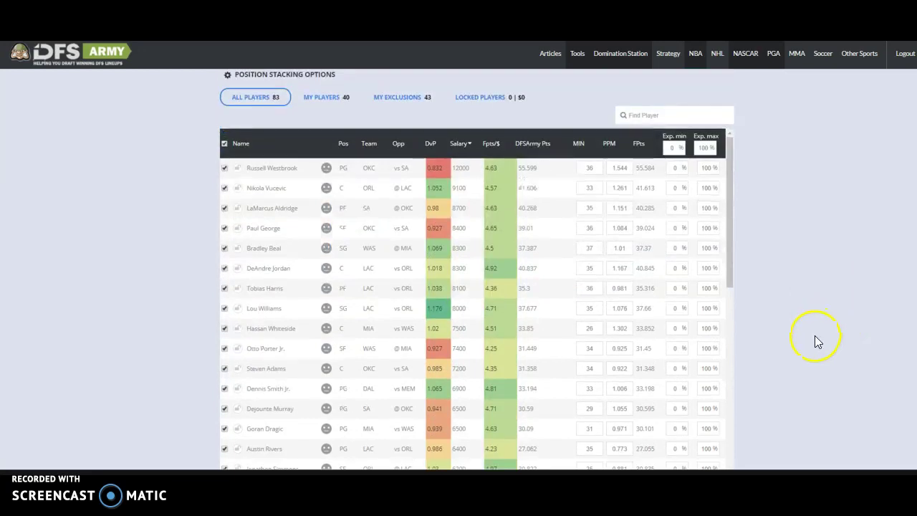
{"action": "scroll", "coordinate": [814, 342], "scroll_direction": "up", "scroll_amount": 4}
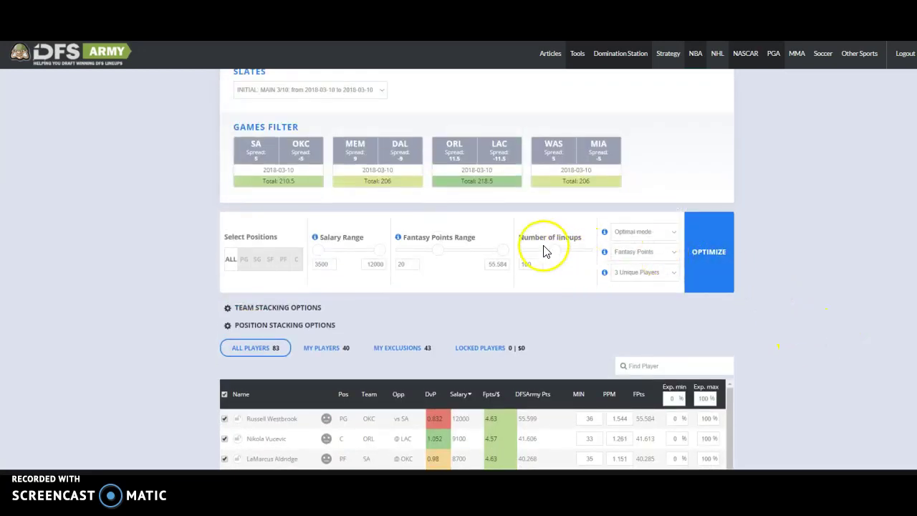
{"action": "left_click", "coordinate": [552, 258]}
{"action": "type", "text": "50"}
{"action": "left_click", "coordinate": [566, 271]}
{"action": "left_click", "coordinate": [549, 323]}
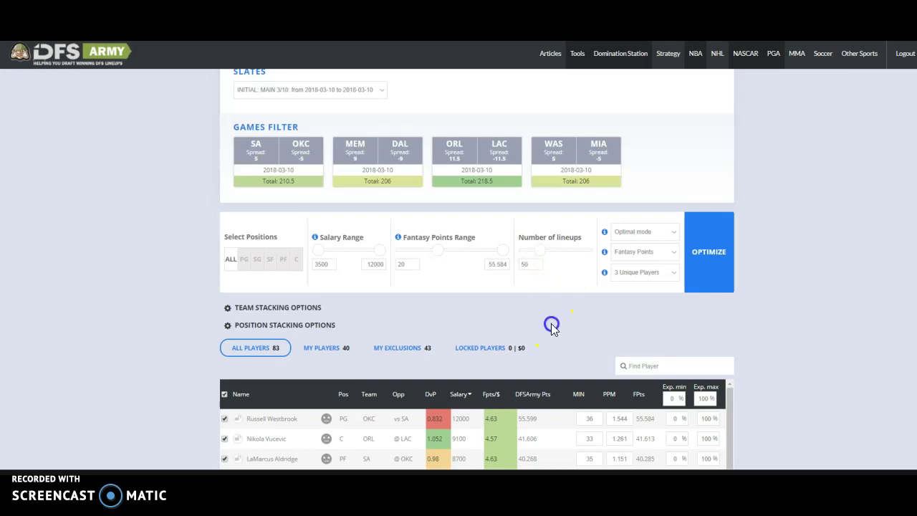
{"action": "left_click", "coordinate": [713, 248]}
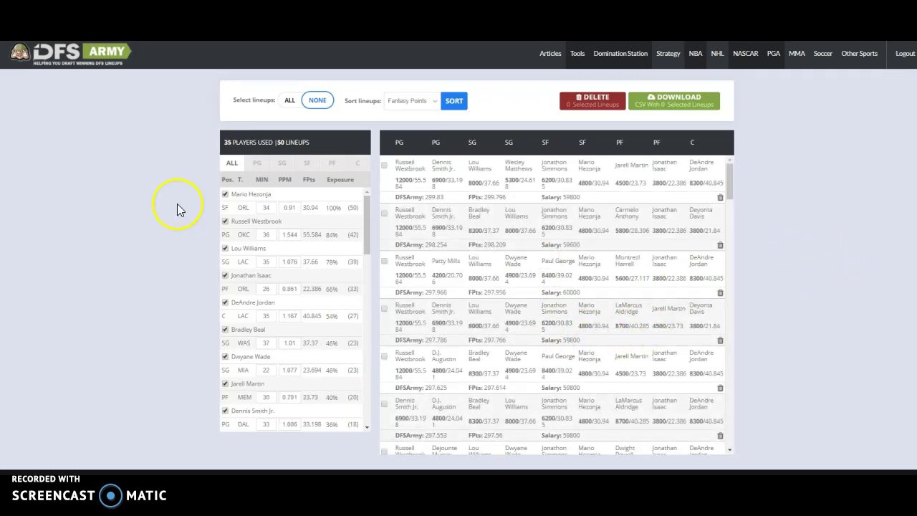
- Select all 50 generated lineups and save them as a CSV download
{"action": "left_click", "coordinate": [290, 101]}
{"action": "left_click", "coordinate": [705, 99]}
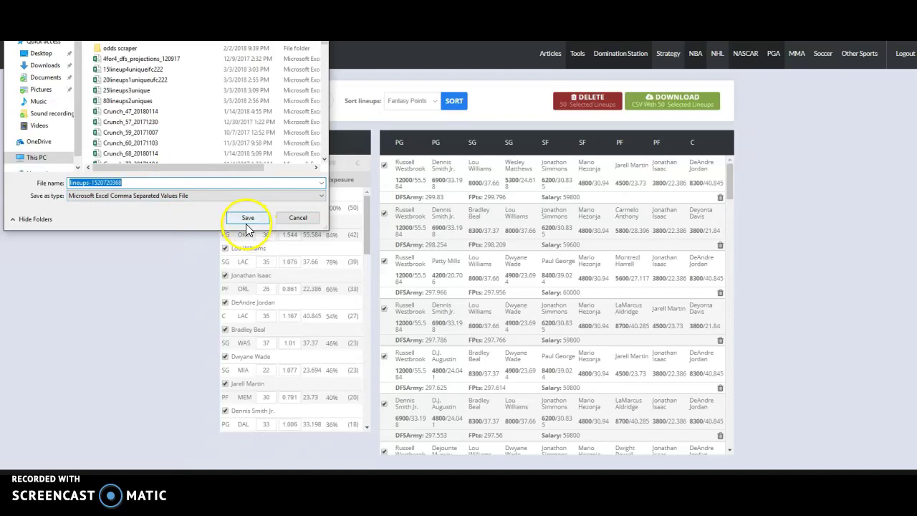
{"action": "left_click", "coordinate": [246, 218]}
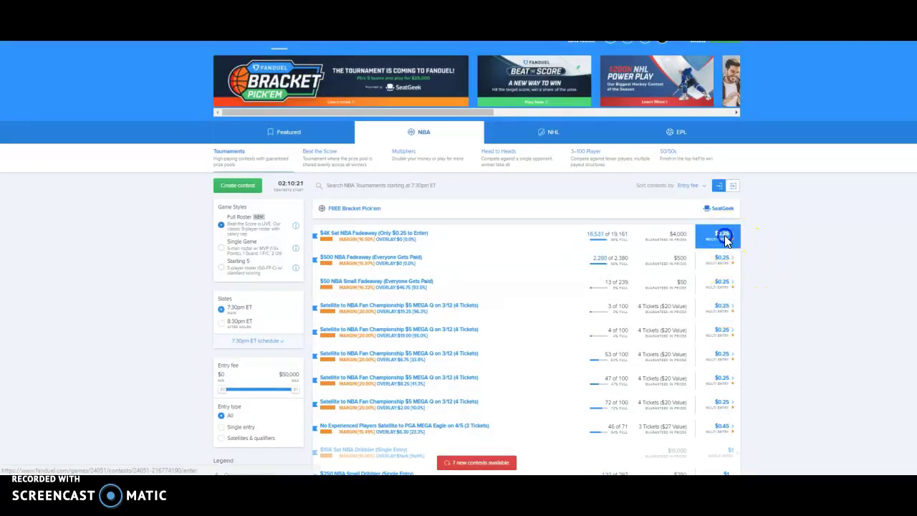
- Upload lineups-1520720368.csv to enter all 50 lineups into the $4K Sat NBA Fadeaway contest
{"action": "left_click", "coordinate": [722, 235]}
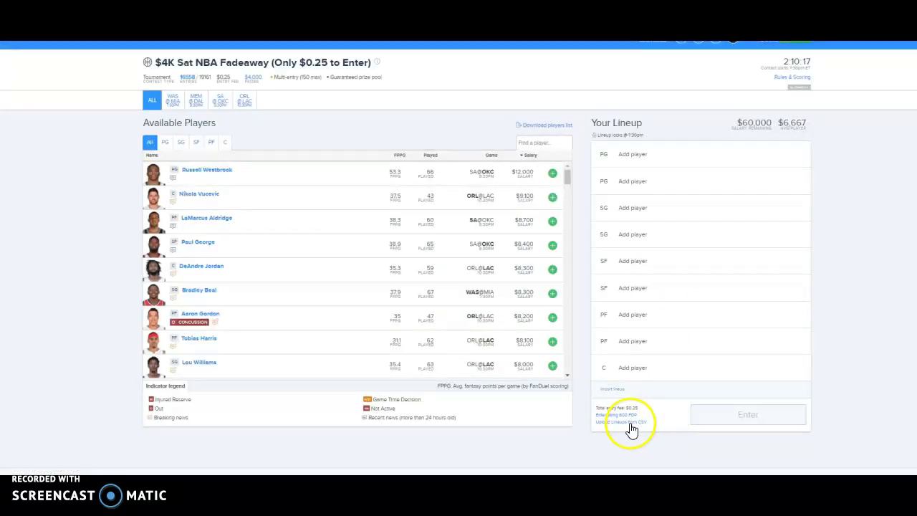
{"action": "left_click", "coordinate": [629, 425]}
{"action": "left_click", "coordinate": [381, 172]}
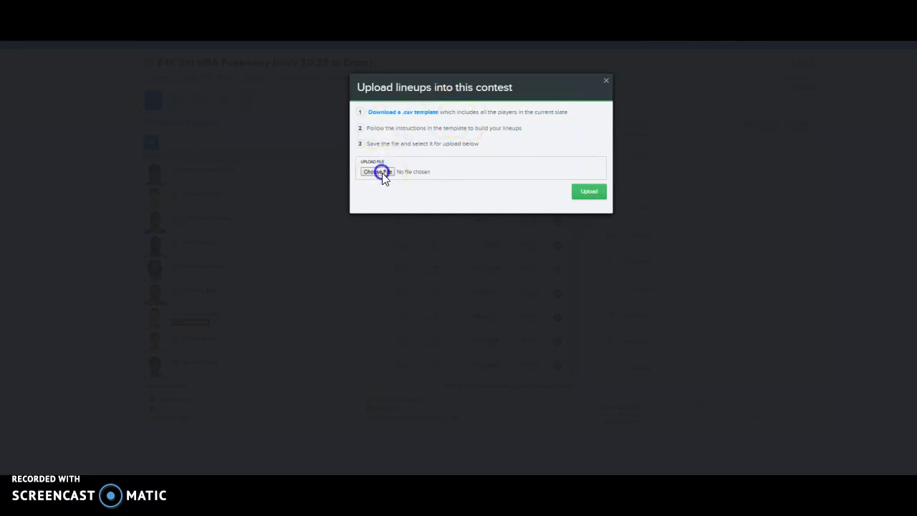
{"action": "type", "text": "line"}
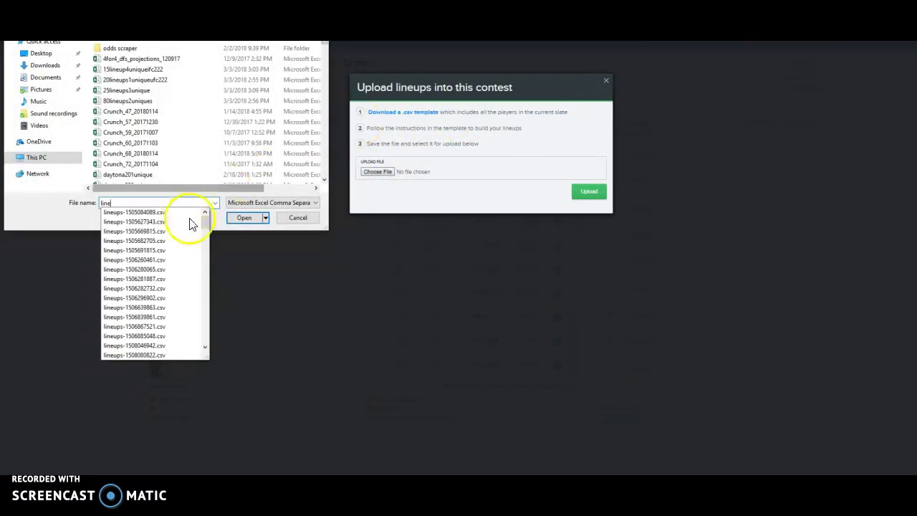
{"action": "left_click_drag", "start_coordinate": [204, 222], "coordinate": [194, 351]}
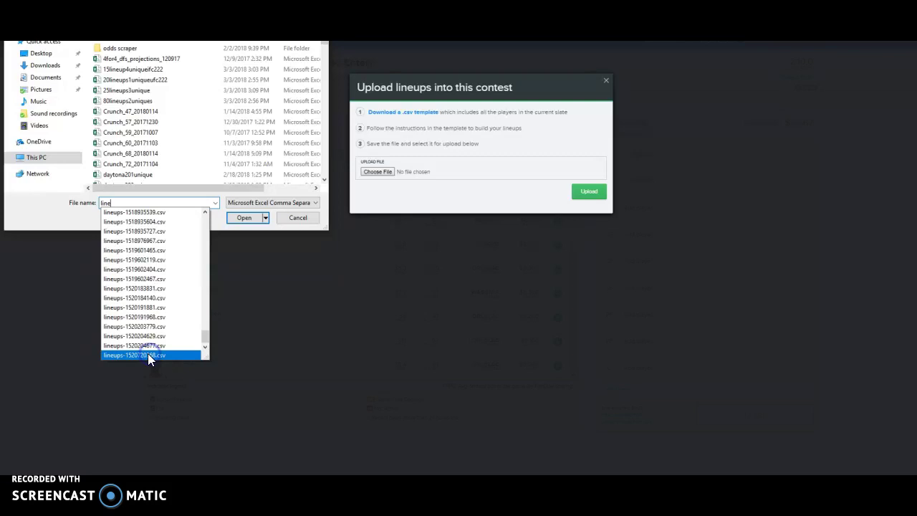
{"action": "left_click", "coordinate": [148, 354]}
{"action": "left_click", "coordinate": [244, 218]}
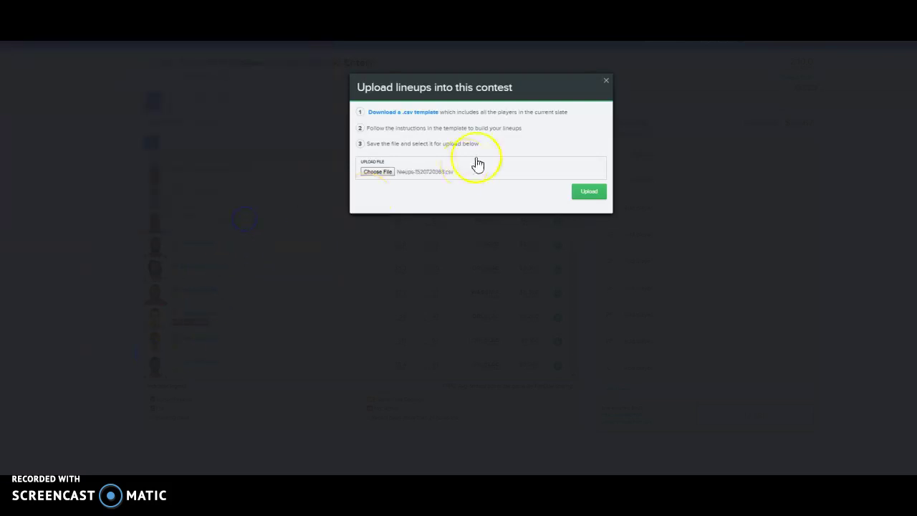
{"action": "left_click", "coordinate": [595, 190]}
{"action": "left_click", "coordinate": [505, 166]}
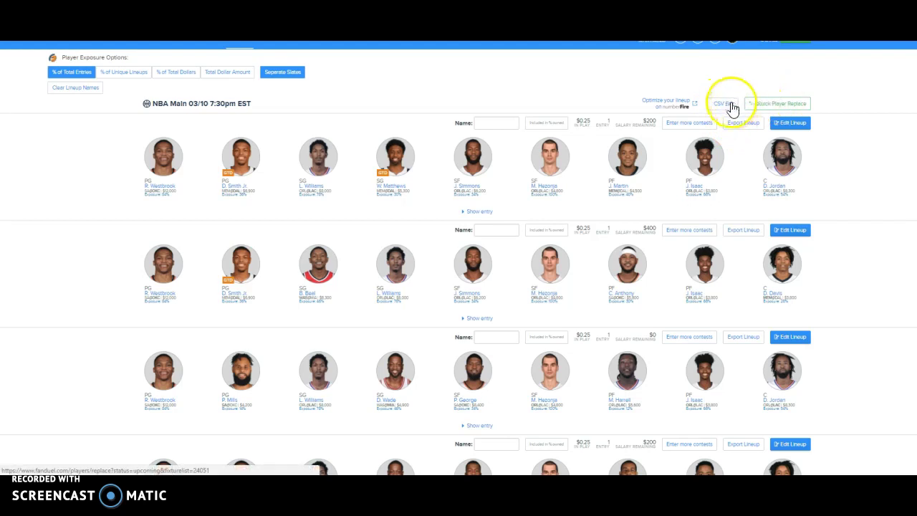
- Download FanDuel's edit-entries CSV template and save it under the name FD310edit
{"action": "left_click", "coordinate": [726, 107]}
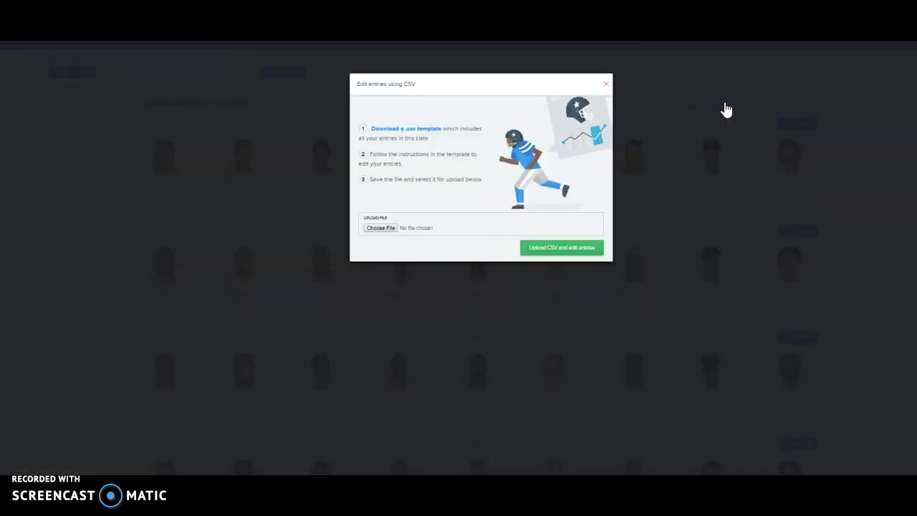
{"action": "left_click", "coordinate": [419, 130]}
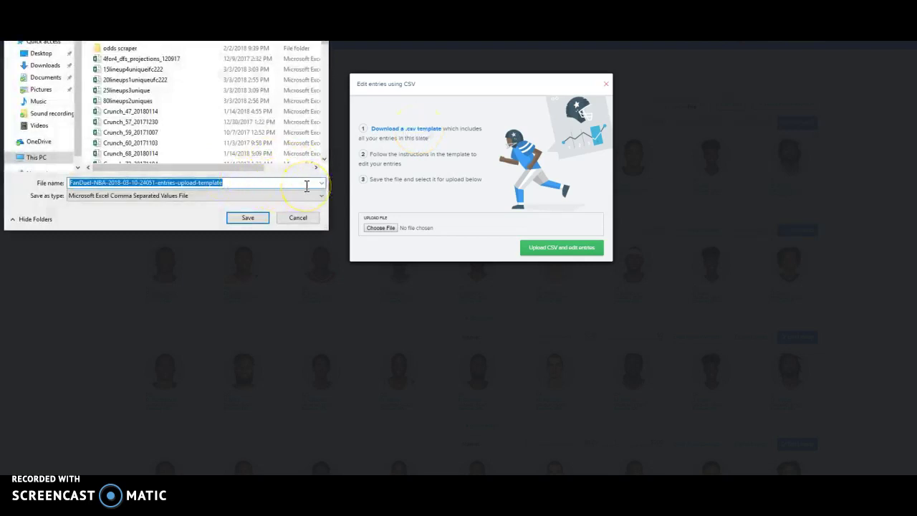
{"action": "left_click", "coordinate": [235, 183]}
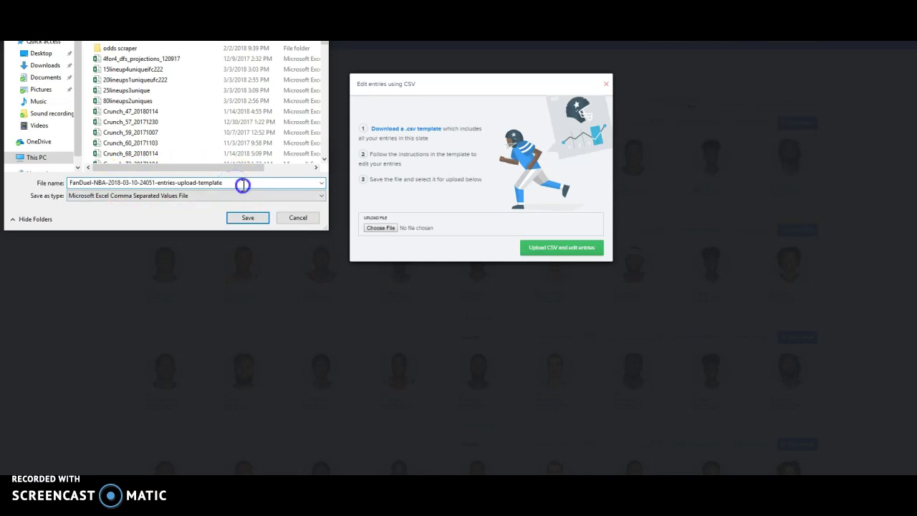
{"action": "key", "text": "ctrl+a"}
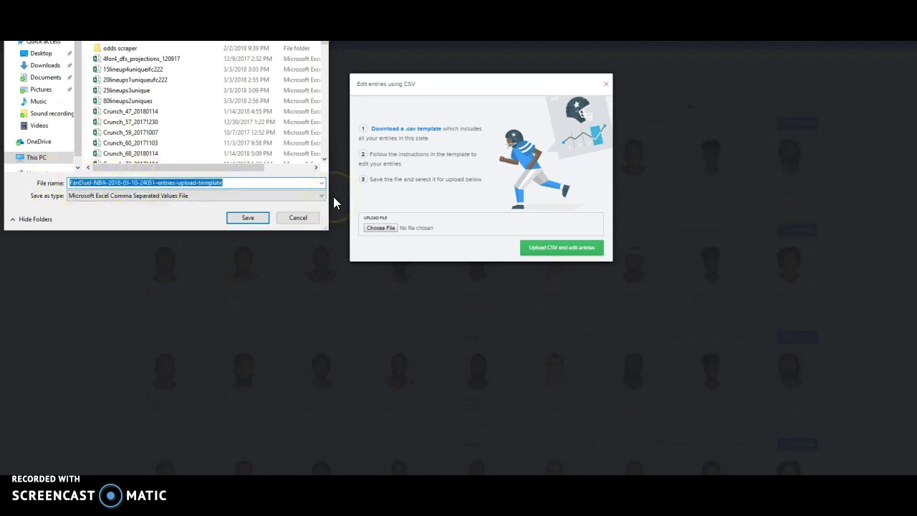
{"action": "type", "text": "FD"}
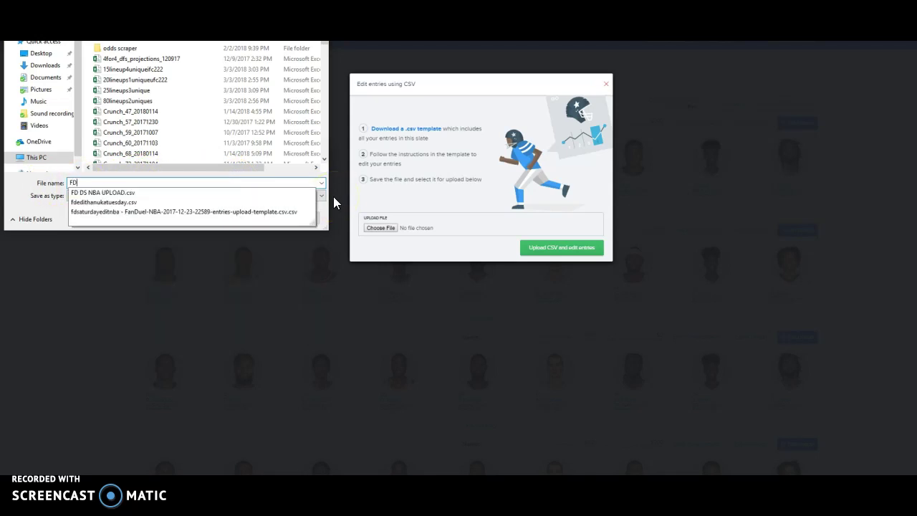
{"action": "type", "text": "310edit"}
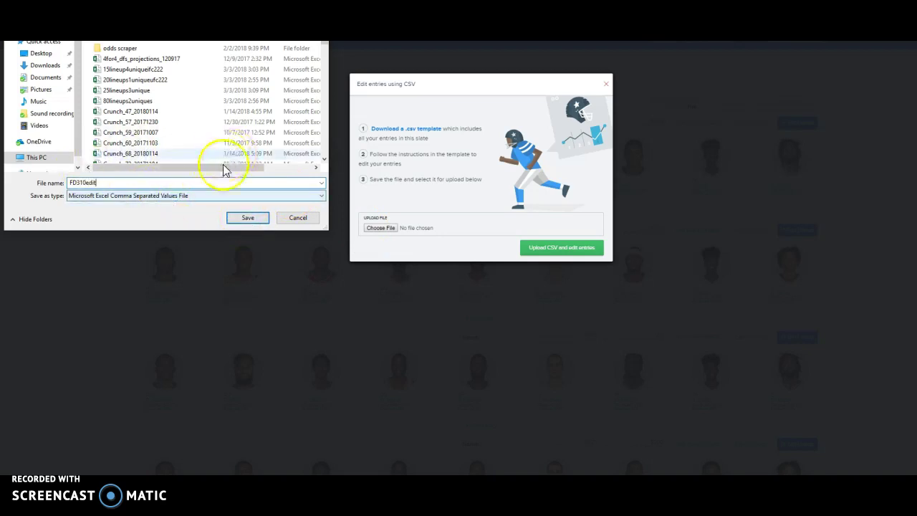
{"action": "left_click", "coordinate": [248, 218]}
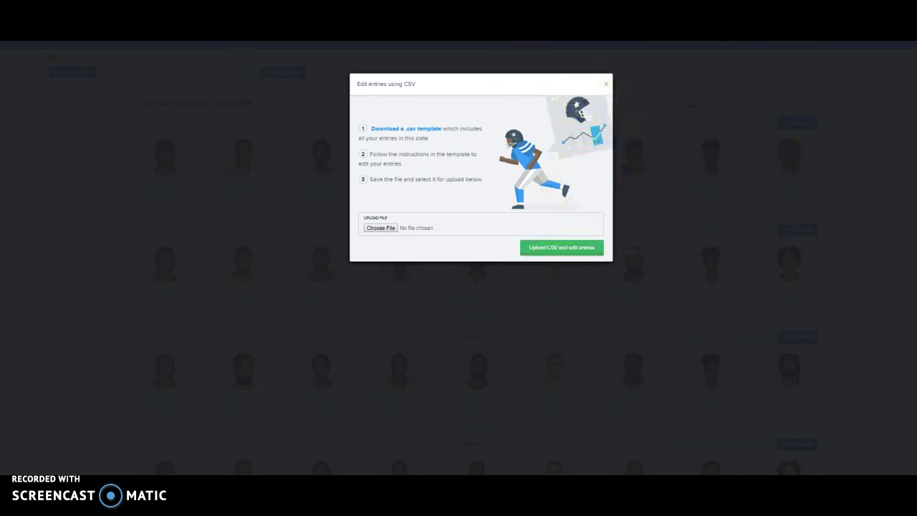
- Drag FD310edit.csv into My Drive and preview the uploaded file
{"action": "key", "text": "ctrl+Tab"}
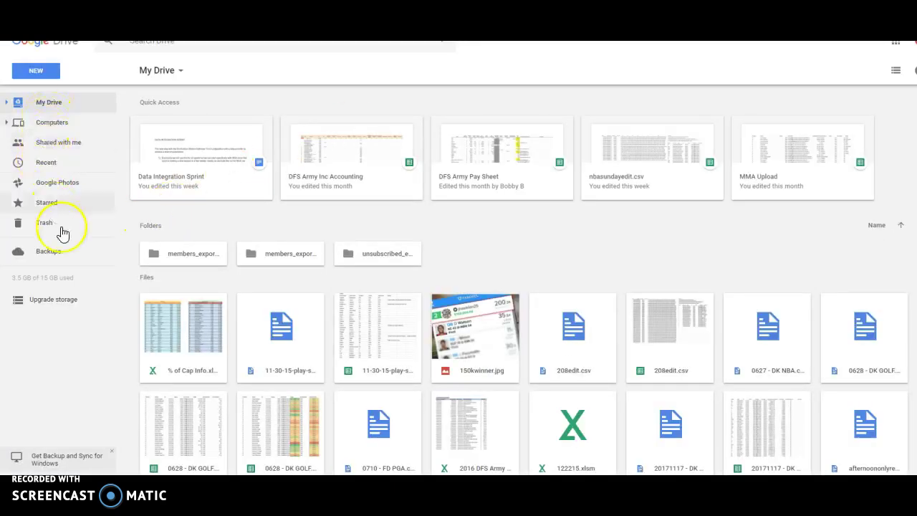
{"action": "left_click_drag", "start_coordinate": [53, 473], "coordinate": [652, 369]}
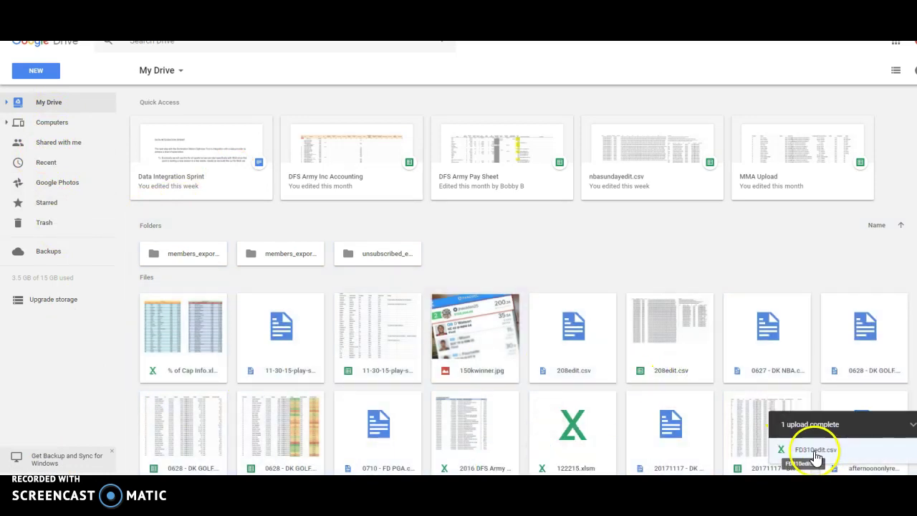
{"action": "left_click", "coordinate": [817, 452]}
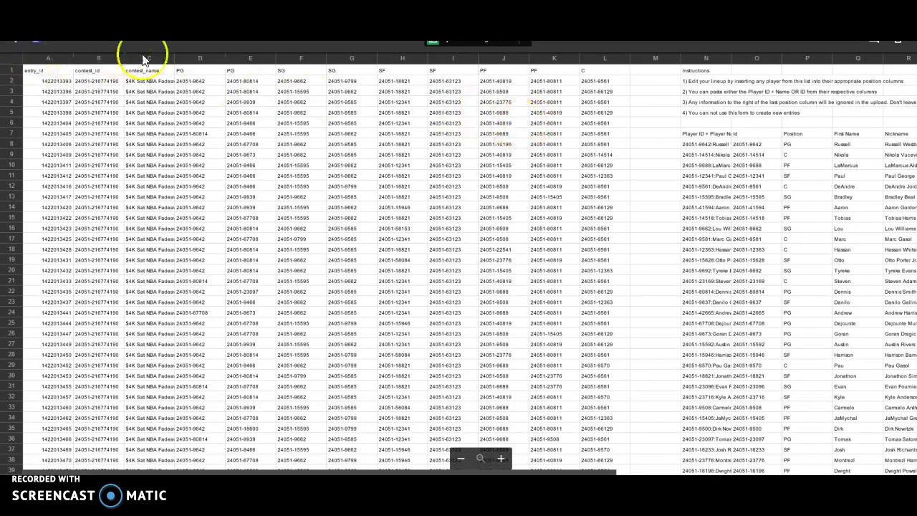
- Open FD310edit.csv with Google Sheets, review the rows, and select header row 1
{"action": "left_click", "coordinate": [459, 41]}
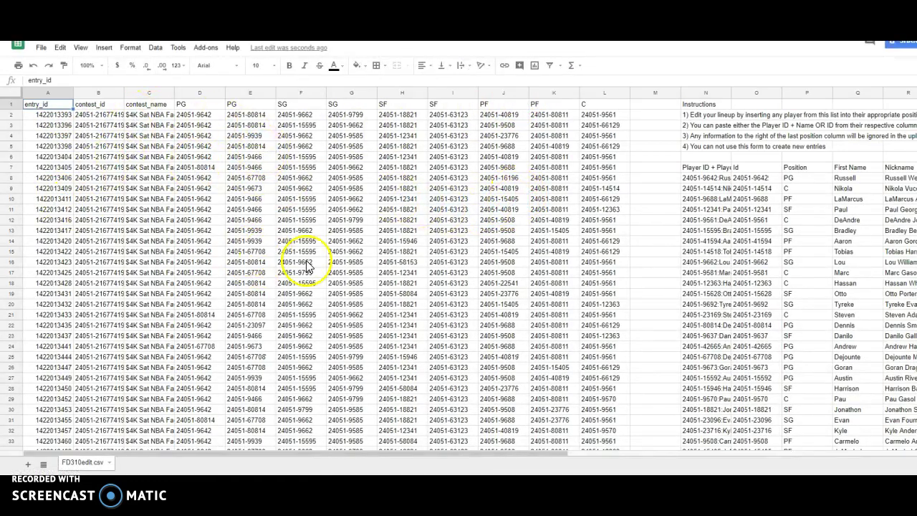
{"action": "scroll", "coordinate": [333, 273], "scroll_direction": "down", "scroll_amount": 10}
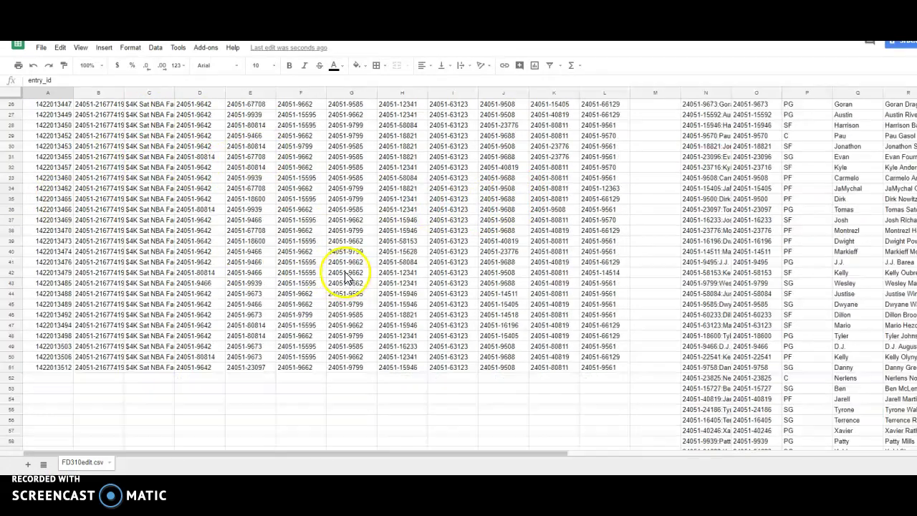
{"action": "scroll", "coordinate": [343, 277], "scroll_direction": "up", "scroll_amount": 10}
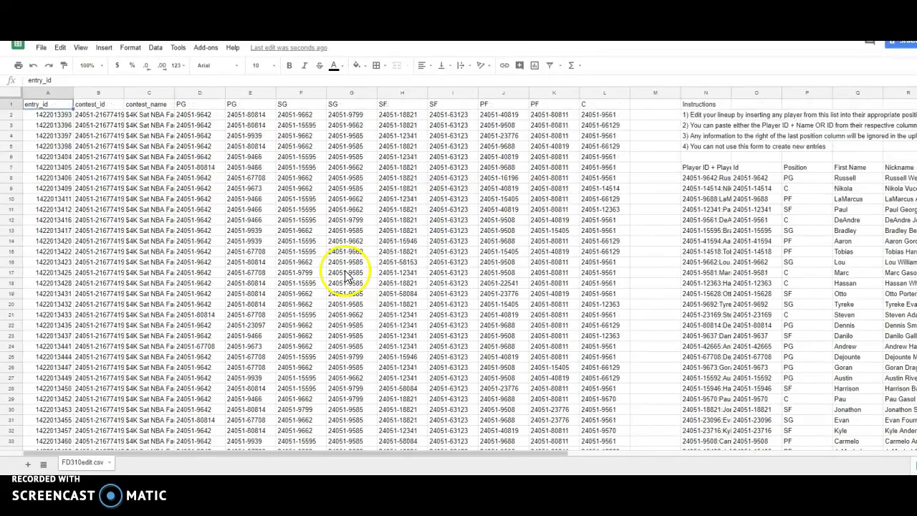
{"action": "left_click", "coordinate": [11, 104]}
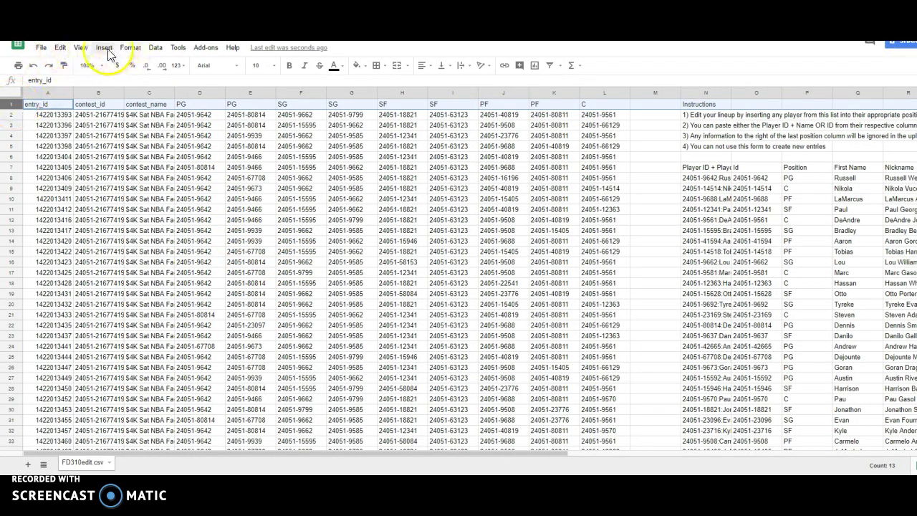
- Freeze the first row of FD310edit as a header row
{"action": "left_click", "coordinate": [80, 47]}
{"action": "mouse_move", "coordinate": [89, 68]}
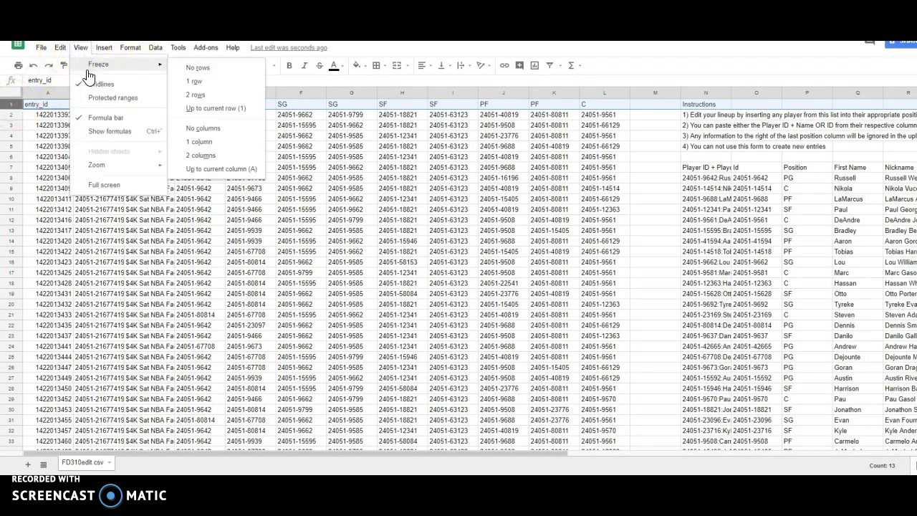
{"action": "left_click", "coordinate": [239, 81]}
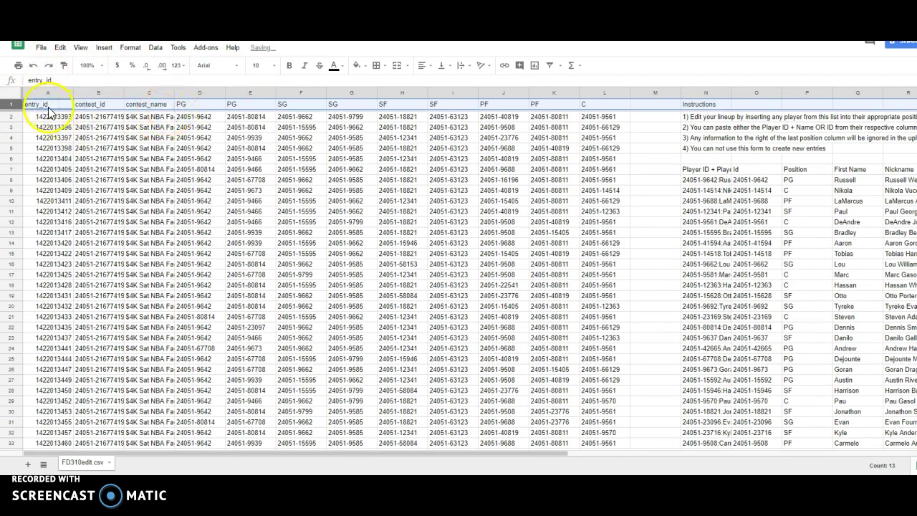
- Inspect the contest_id values in column B and scroll through the entries to row 51
{"action": "left_click", "coordinate": [108, 93]}
{"action": "left_click", "coordinate": [120, 94]}
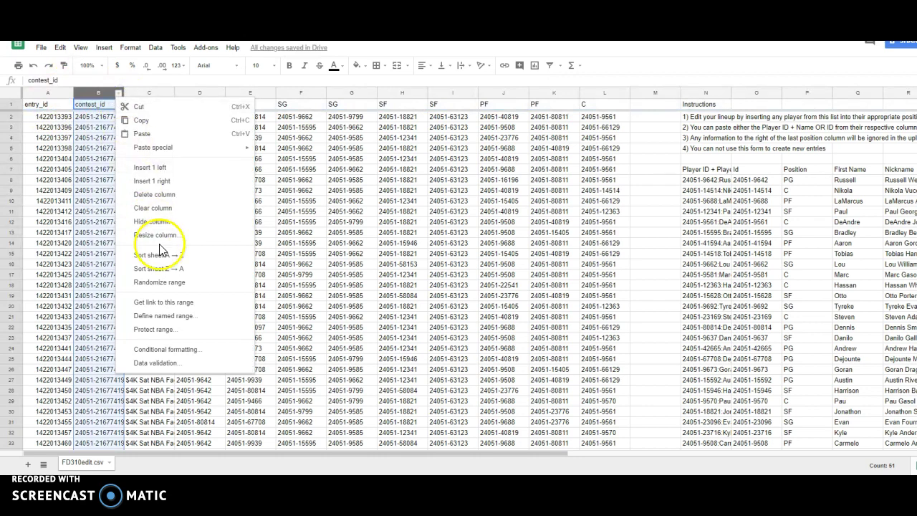
{"action": "left_click", "coordinate": [174, 267]}
{"action": "left_click", "coordinate": [111, 149]}
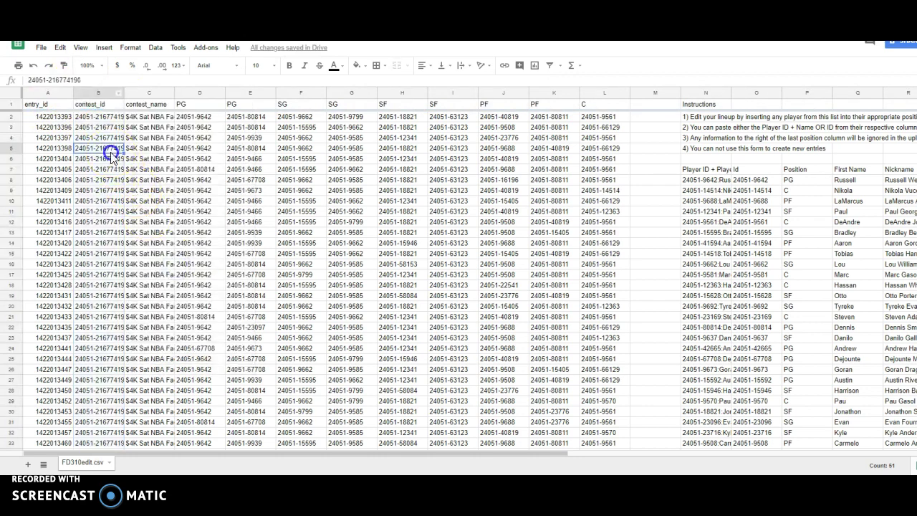
{"action": "scroll", "coordinate": [225, 278], "scroll_direction": "down", "scroll_amount": 7}
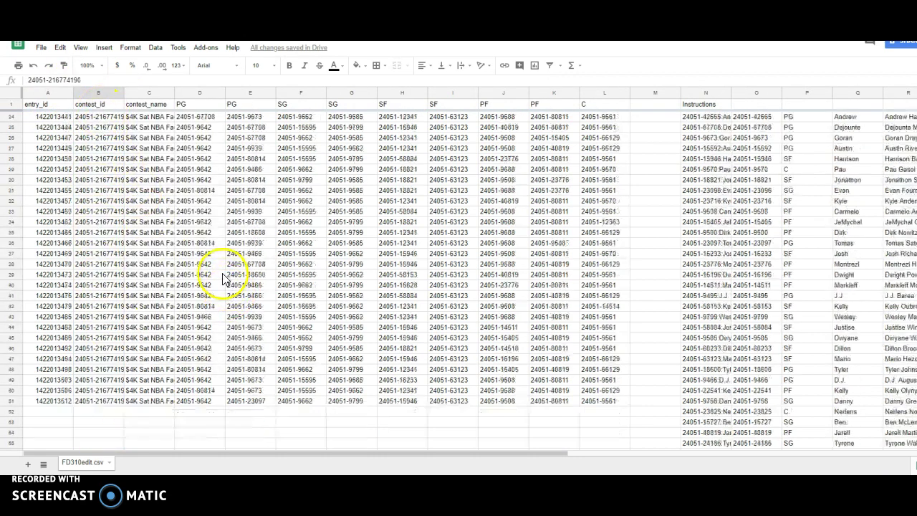
{"action": "scroll", "coordinate": [204, 277], "scroll_direction": "down", "scroll_amount": 3}
{"action": "scroll", "coordinate": [183, 267], "scroll_direction": "up", "scroll_amount": 3}
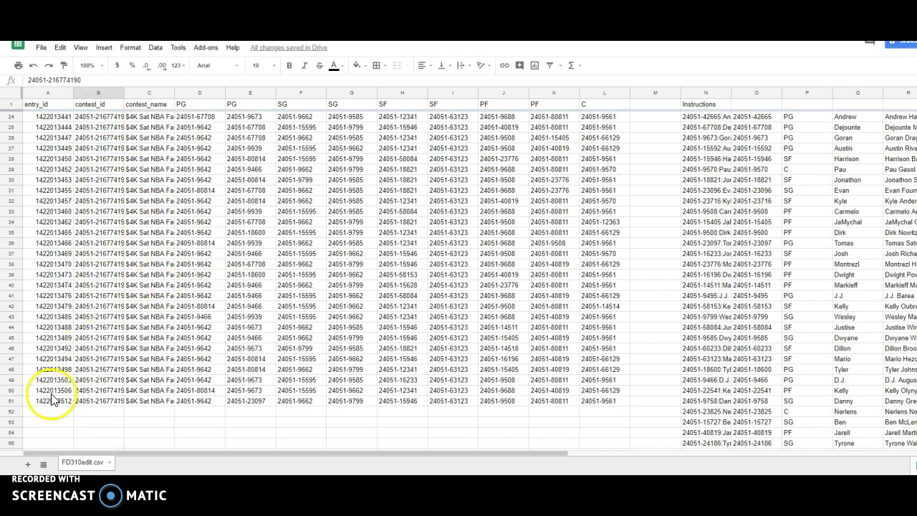
- Scroll up the lineup sheet before returning to the DFS Army lineup results
{"action": "scroll", "coordinate": [52, 400], "scroll_direction": "up", "scroll_amount": 7}
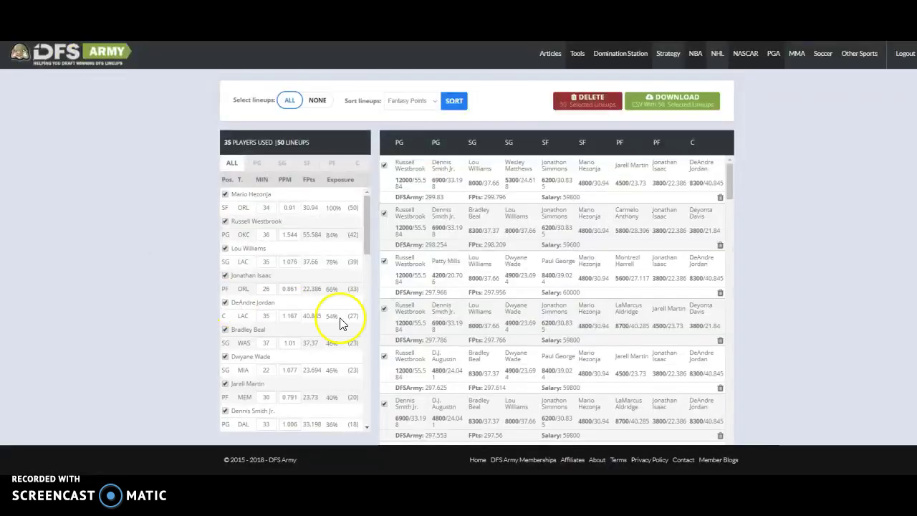
- Search the player pool for 'dal' and bring up the Memphis center's boost options
{"action": "scroll", "coordinate": [849, 294], "scroll_direction": "up", "scroll_amount": 10}
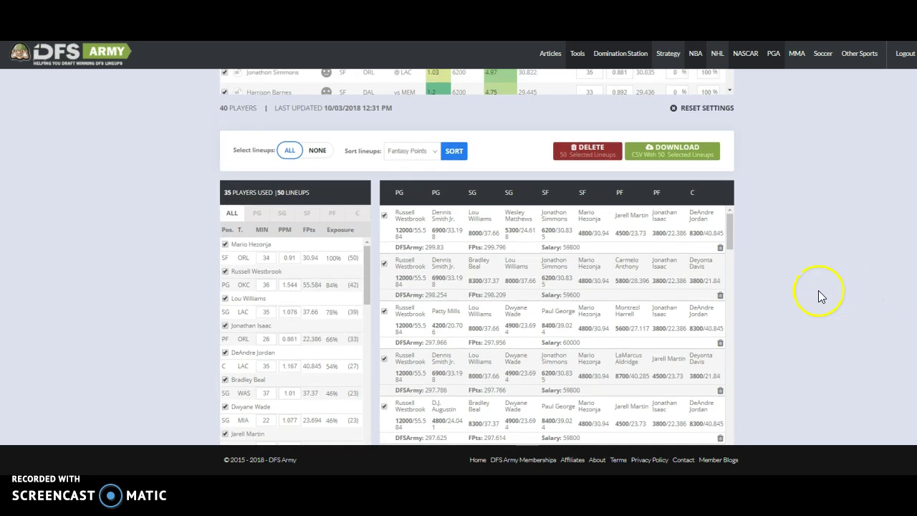
{"action": "scroll", "coordinate": [825, 298], "scroll_direction": "up", "scroll_amount": 1}
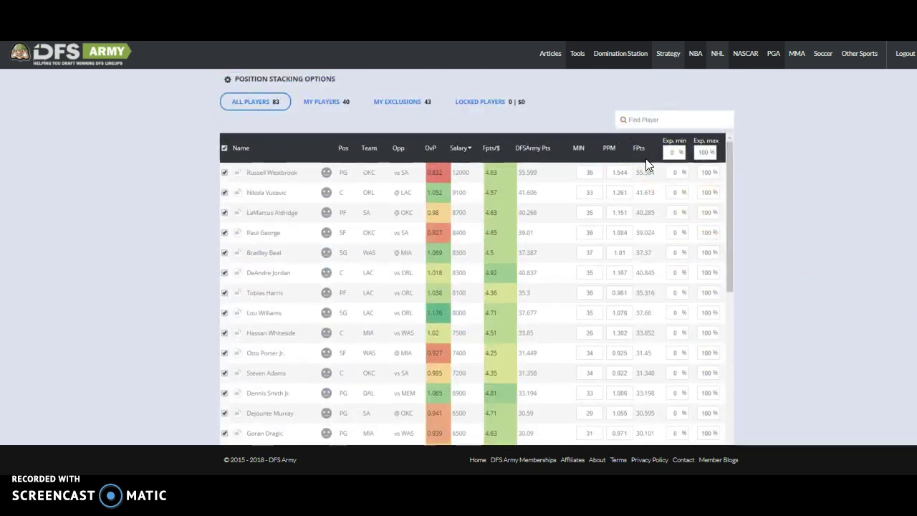
{"action": "type", "text": "dal"}
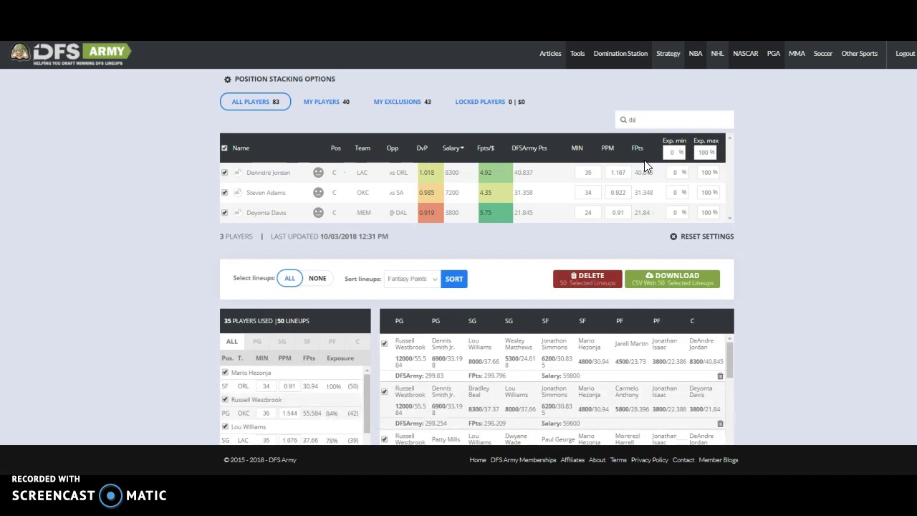
{"action": "left_click", "coordinate": [316, 213]}
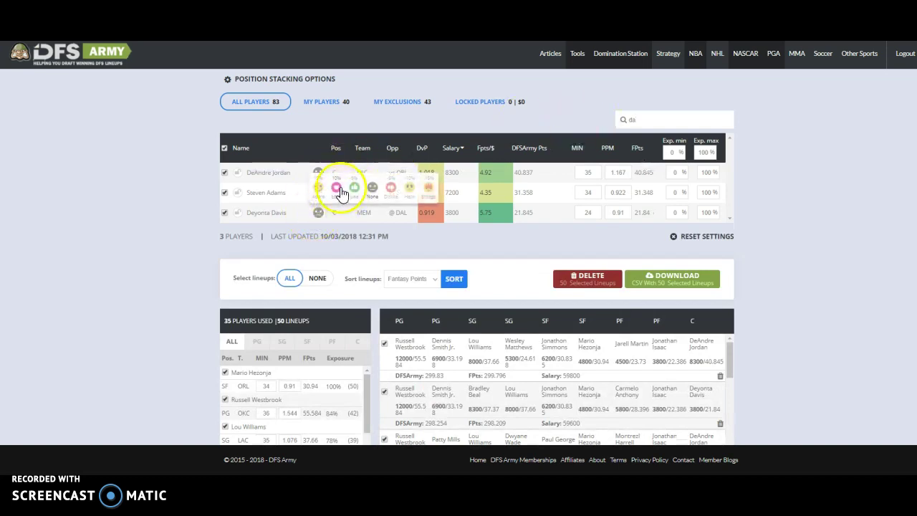
- Give the Memphis center a pink-heart boost, re-optimize 50 lineups, and check center exposure
{"action": "left_click", "coordinate": [337, 189]}
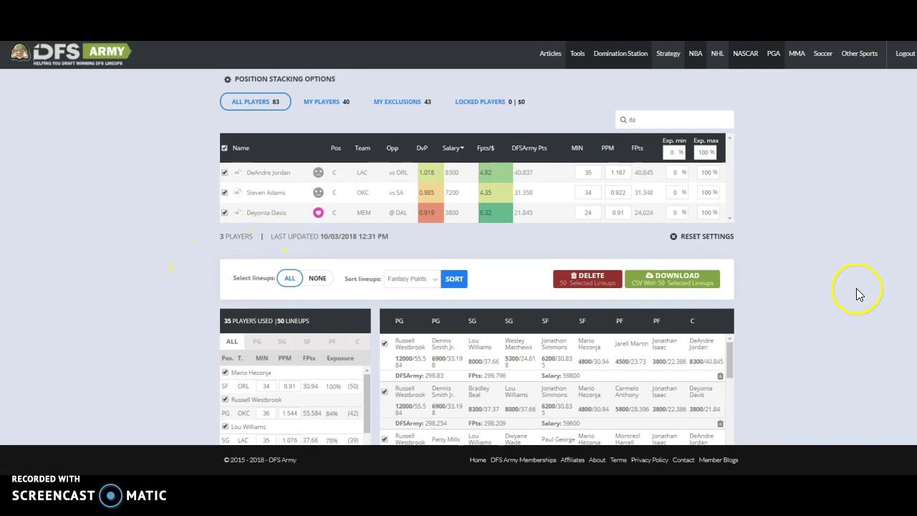
{"action": "scroll", "coordinate": [832, 301], "scroll_direction": "up", "scroll_amount": 4}
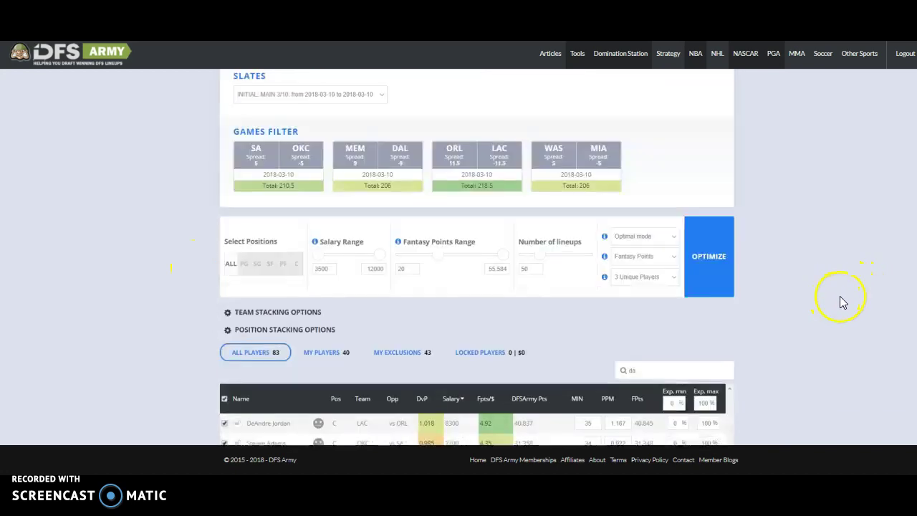
{"action": "left_click", "coordinate": [713, 264]}
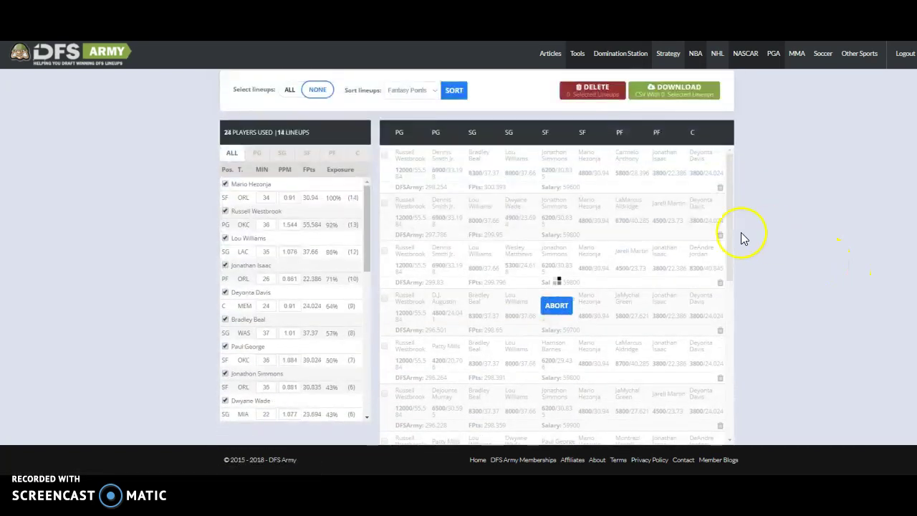
{"action": "left_click", "coordinate": [362, 153]}
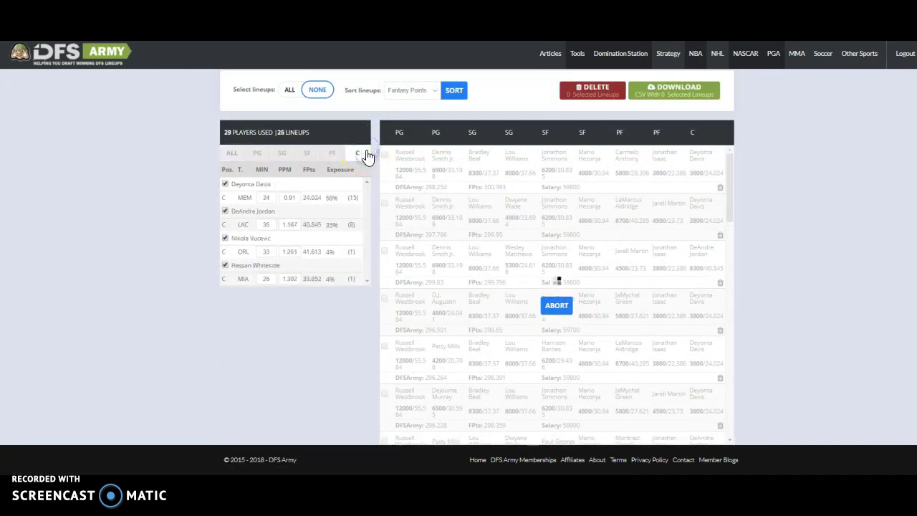
{"action": "left_click_drag", "start_coordinate": [352, 172], "coordinate": [335, 205]}
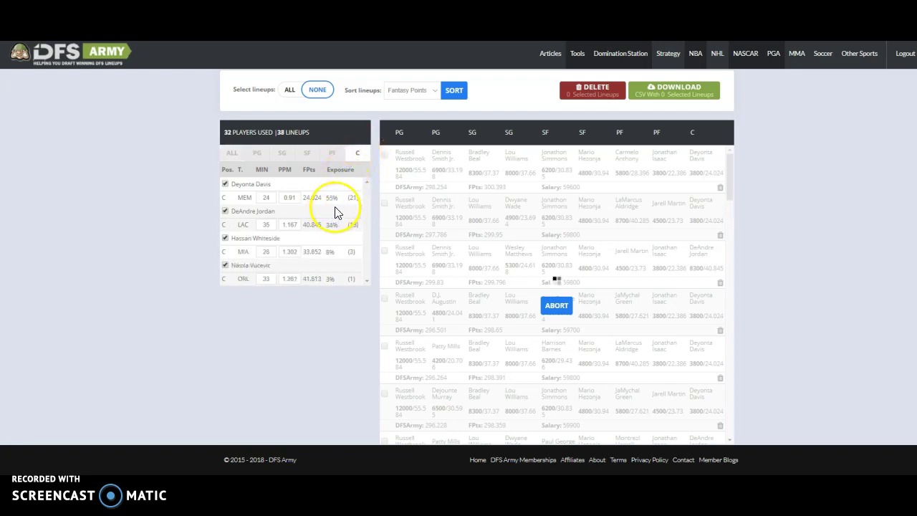
{"action": "mouse_move", "coordinate": [266, 281]}
{"action": "left_mouse_down"}
{"action": "mouse_move", "coordinate": [256, 287]}
{"action": "mouse_move", "coordinate": [221, 272]}
{"action": "mouse_move", "coordinate": [271, 280]}
{"action": "left_mouse_up"}
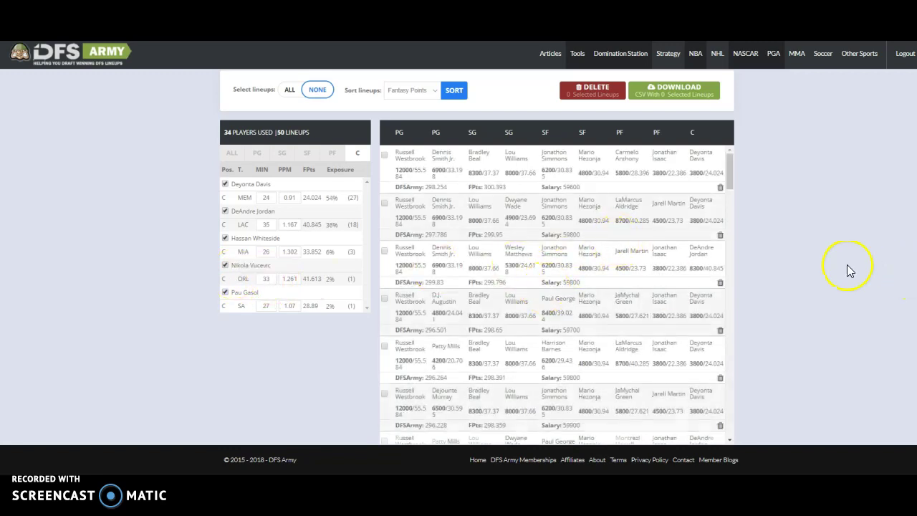
- Search for 'vuc' and boost Nikola Vucevic's projection to 47.855 FPts
{"action": "scroll", "coordinate": [848, 270], "scroll_direction": "up", "scroll_amount": 10}
{"action": "left_click", "coordinate": [634, 331]}
{"action": "type", "text": "dal"}
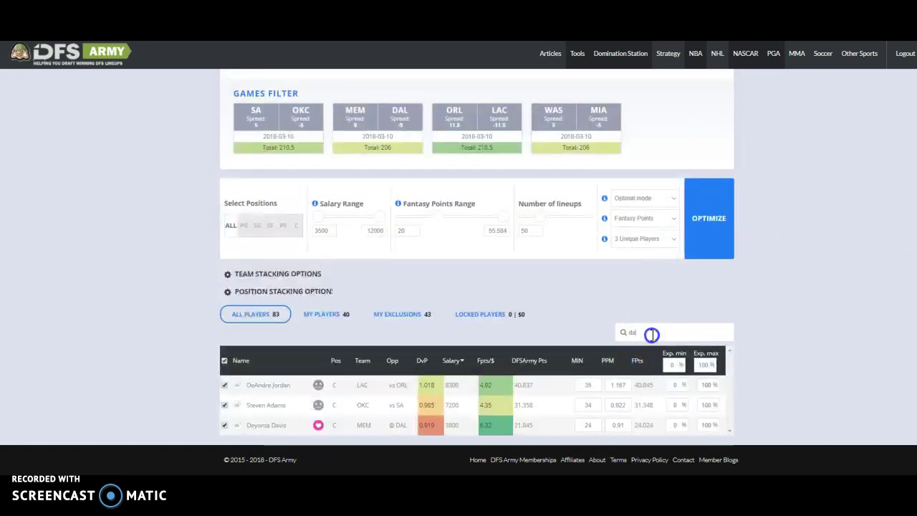
{"action": "double_click", "coordinate": [652, 334]}
{"action": "type", "text": "vuc"}
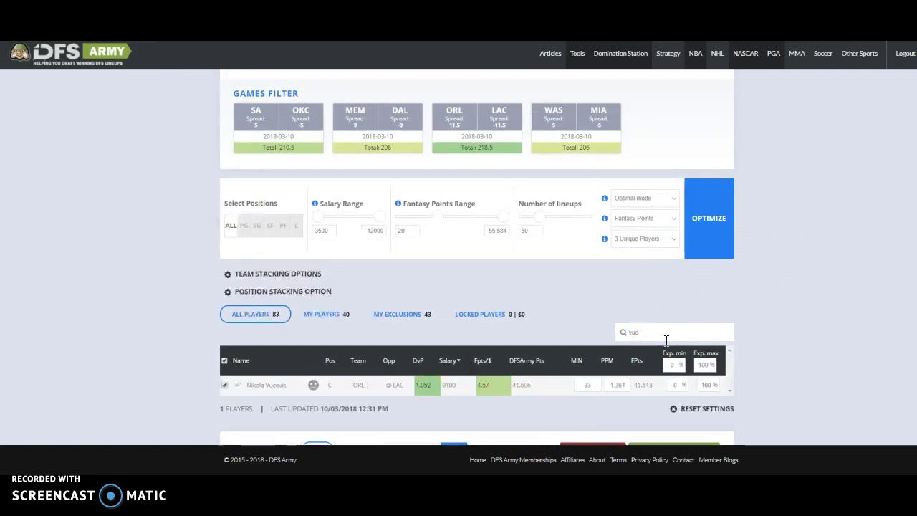
{"action": "mouse_move", "coordinate": [313, 385]}
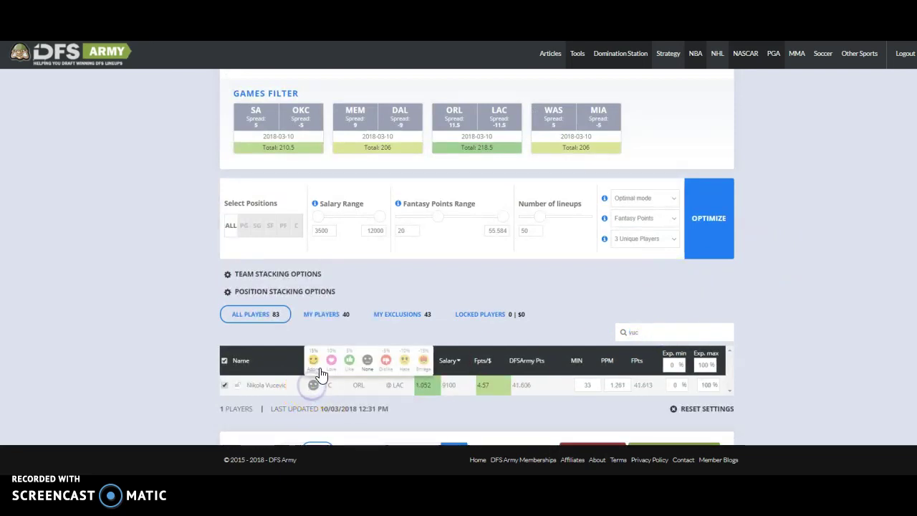
{"action": "left_click", "coordinate": [315, 364]}
{"action": "left_click", "coordinate": [250, 366]}
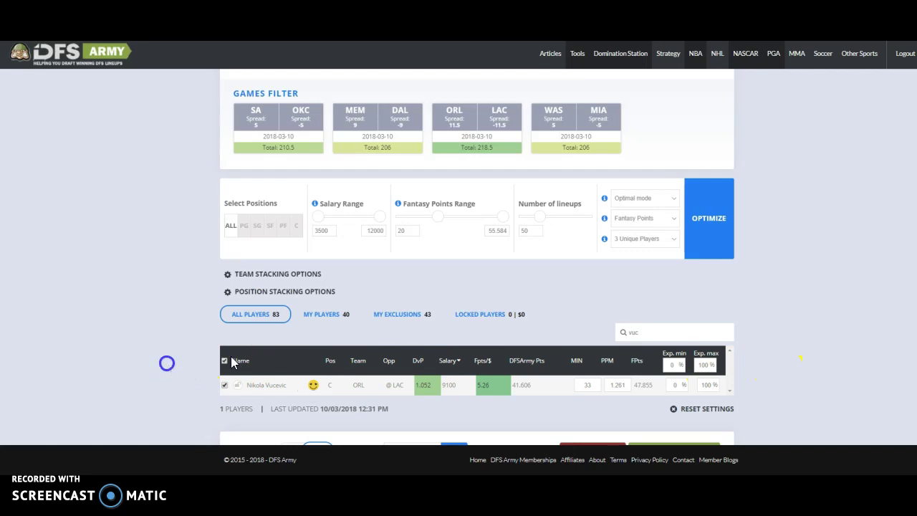
- Re-optimize the lineups and check center exposure, with Vucevic now at 72%
{"action": "scroll", "coordinate": [745, 352], "scroll_direction": "up", "scroll_amount": 3}
{"action": "left_click", "coordinate": [717, 343]}
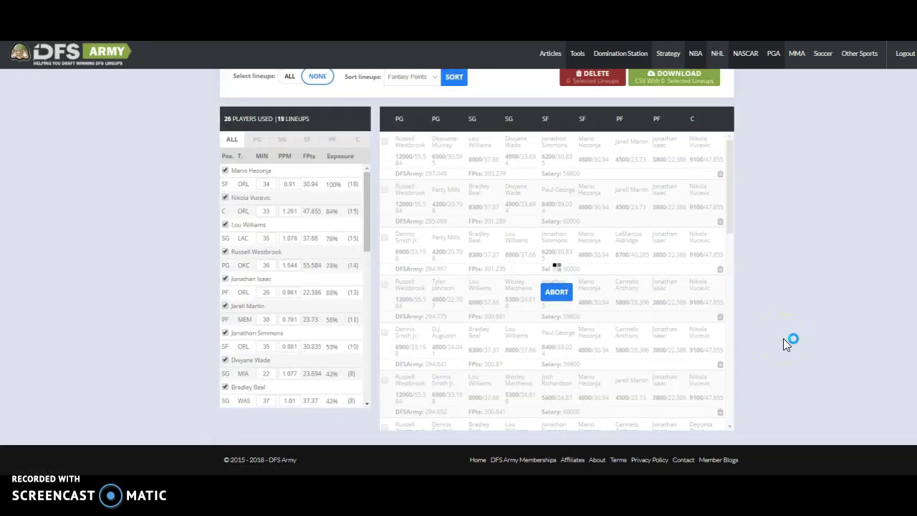
{"action": "left_click", "coordinate": [361, 141]}
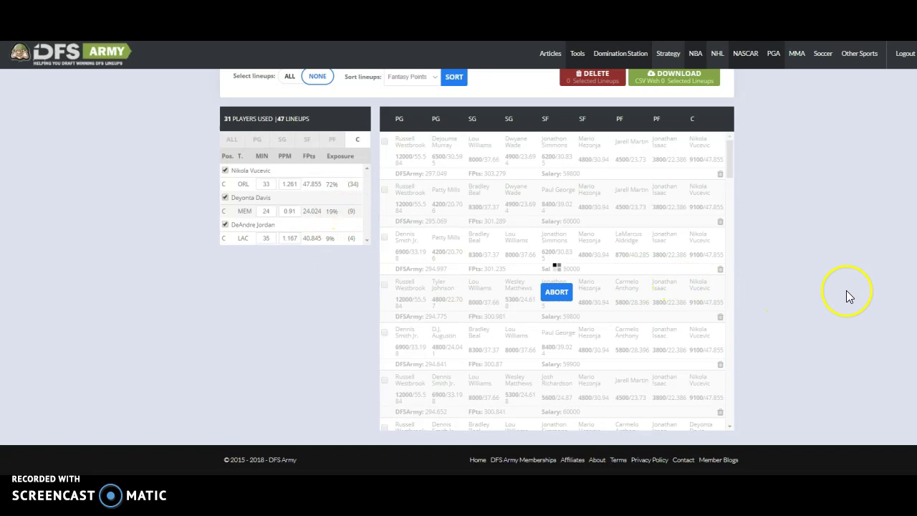
{"action": "scroll", "coordinate": [745, 292], "scroll_direction": "up", "scroll_amount": 2}
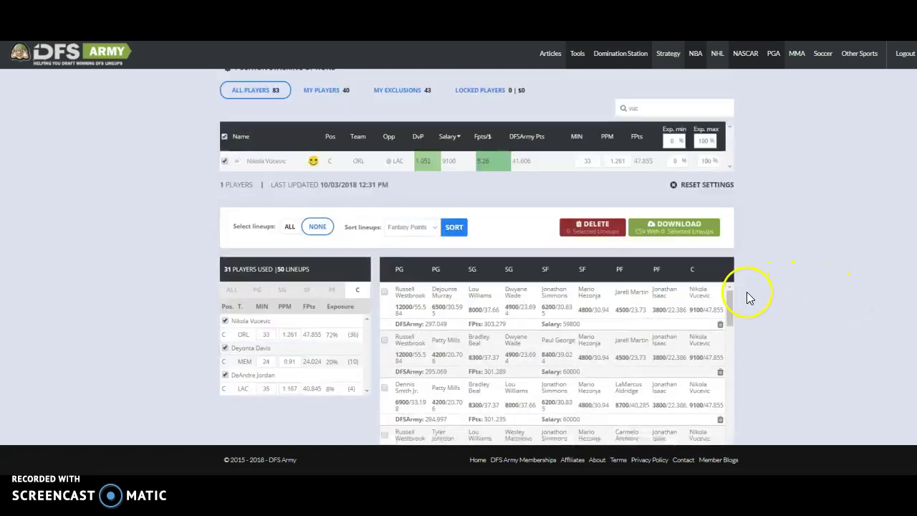
{"action": "left_click", "coordinate": [289, 228]}
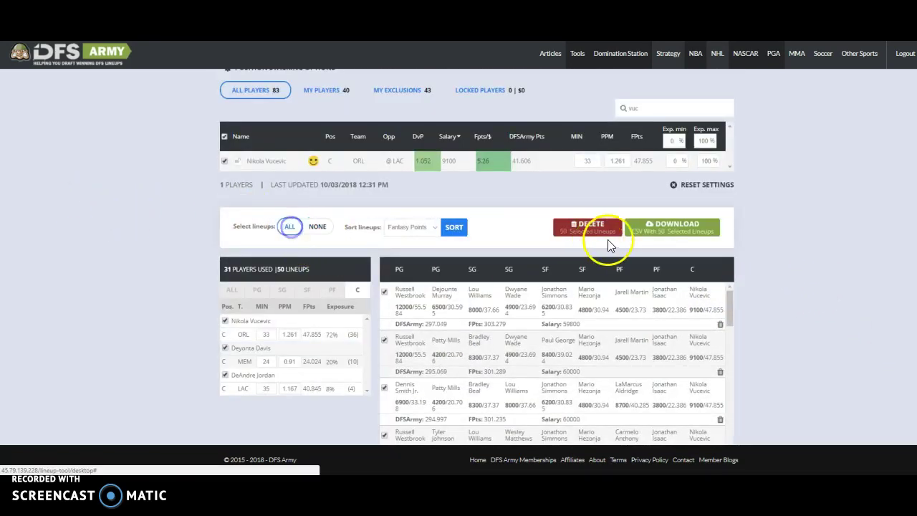
{"action": "left_click", "coordinate": [668, 228]}
{"action": "left_click", "coordinate": [247, 228]}
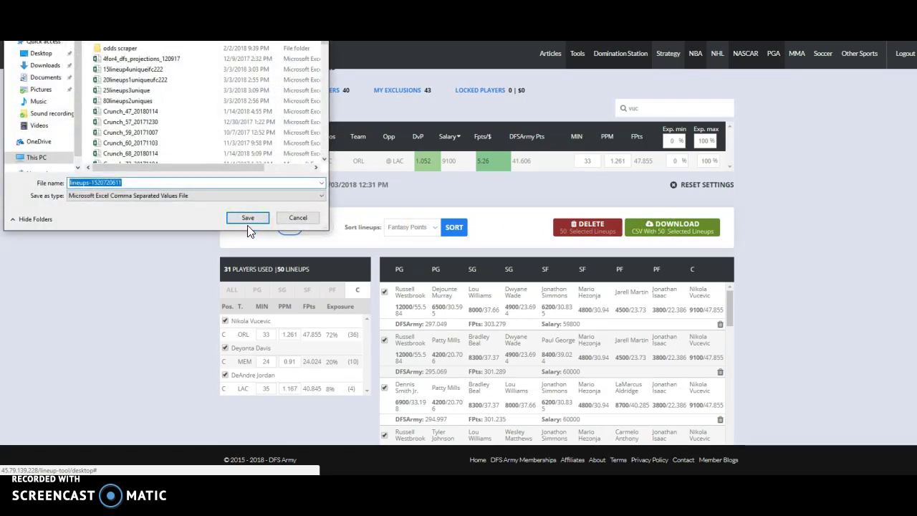
{"action": "left_click_drag", "start_coordinate": [72, 183], "coordinate": [151, 182]}
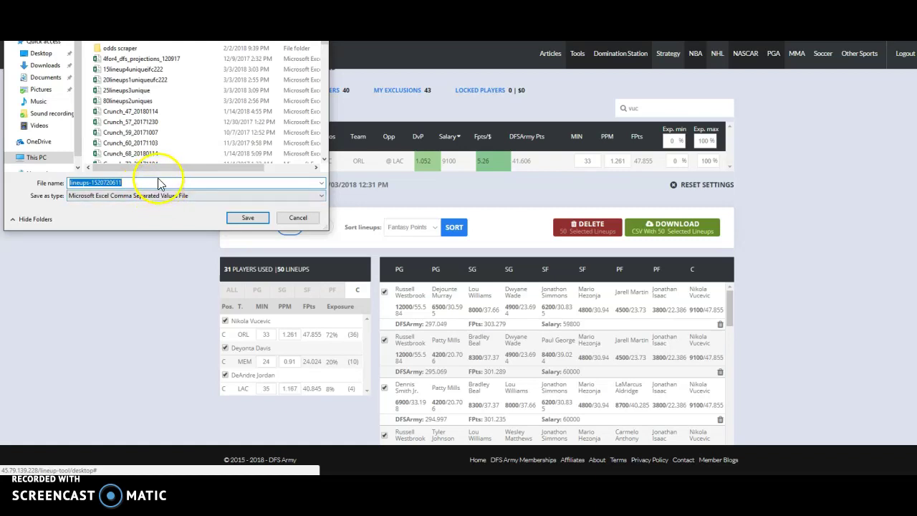
{"action": "left_click", "coordinate": [250, 218]}
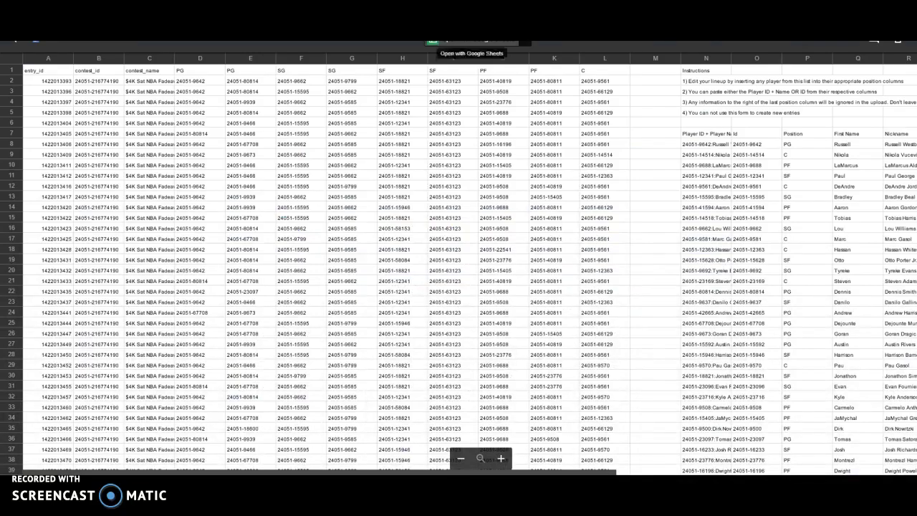
- Upload lineups-1520720611.csv into My Drive and open it with Google Sheets
{"action": "left_click", "coordinate": [15, 41]}
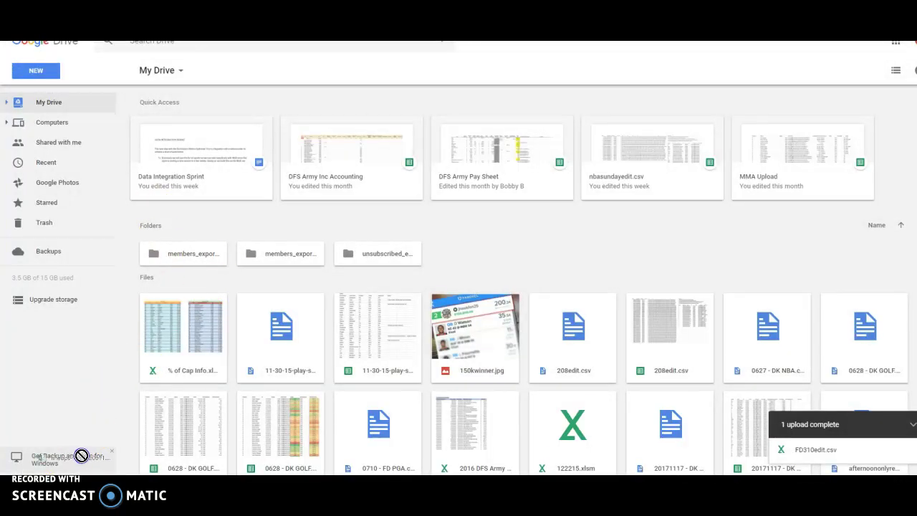
{"action": "left_click_drag", "start_coordinate": [81, 456], "coordinate": [649, 352]}
{"action": "left_click", "coordinate": [824, 430]}
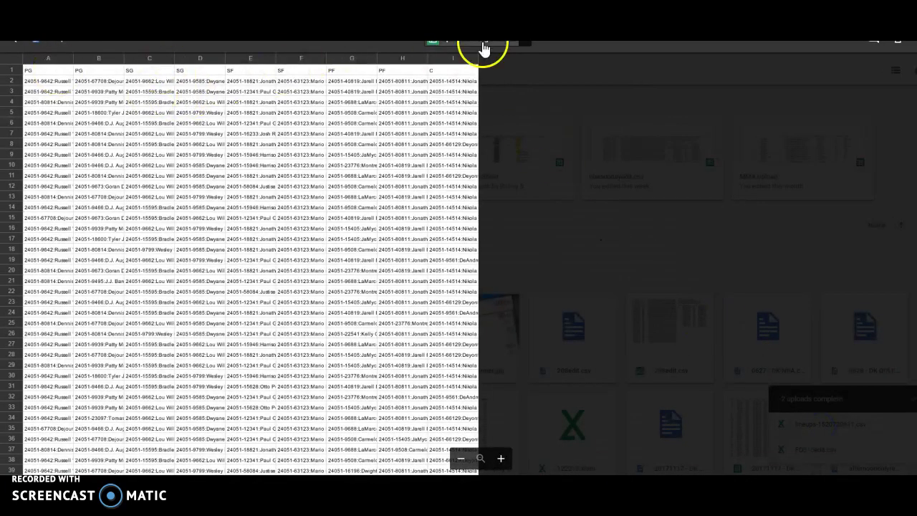
{"action": "left_click", "coordinate": [473, 42]}
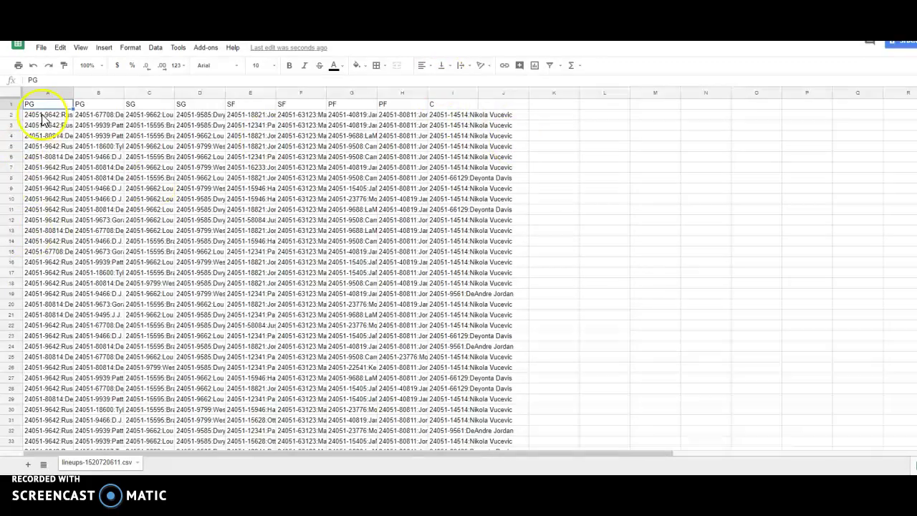
- Copy the lineup range A2:I51 and switch to the FD310edit.csv sheet
{"action": "left_click_drag", "start_coordinate": [43, 117], "coordinate": [447, 211]}
{"action": "scroll", "coordinate": [437, 175], "scroll_direction": "down", "scroll_amount": 10}
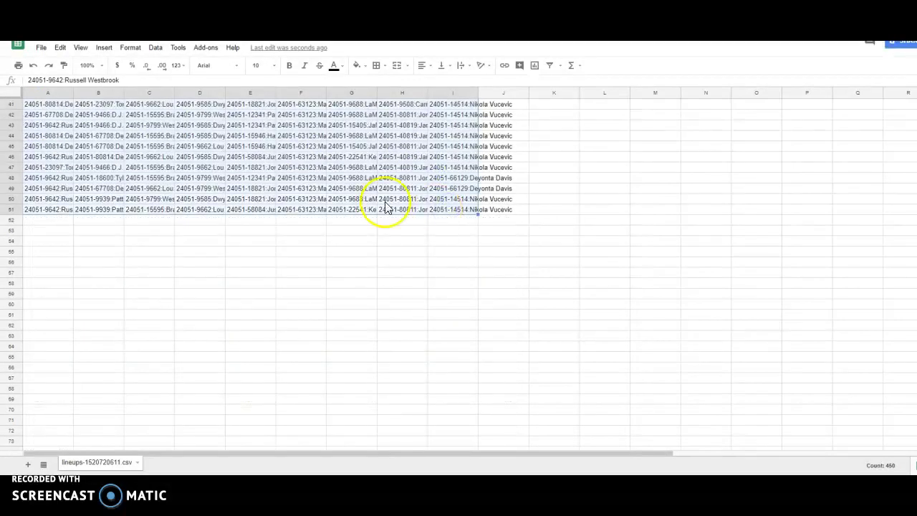
{"action": "right_click", "coordinate": [116, 181]}
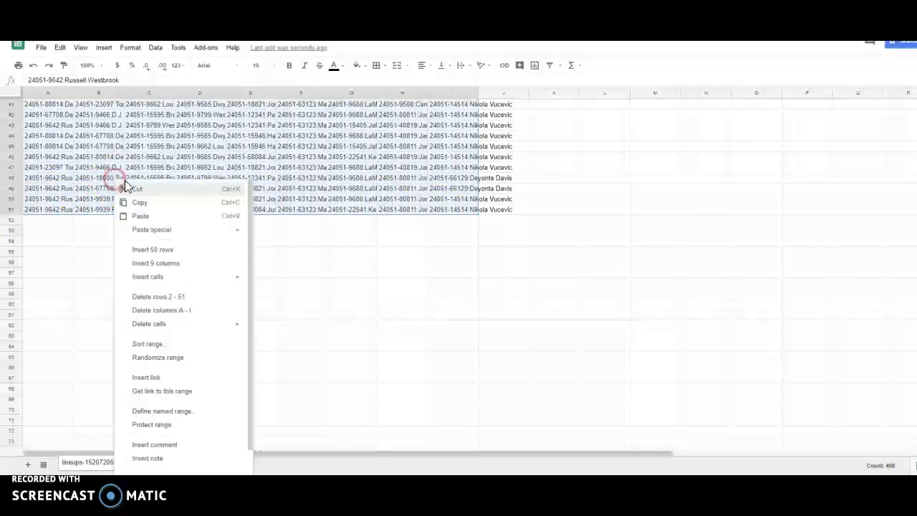
{"action": "left_click", "coordinate": [134, 202]}
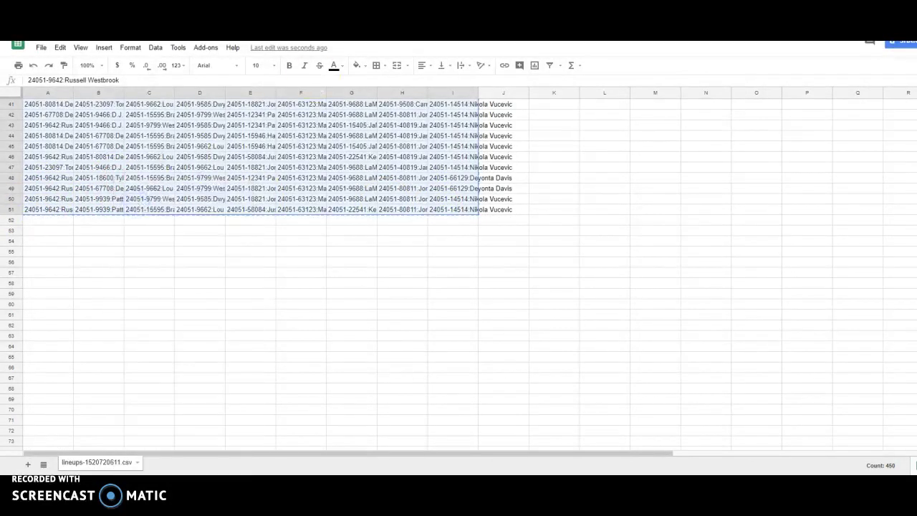
{"action": "key", "text": "ctrl+Tab"}
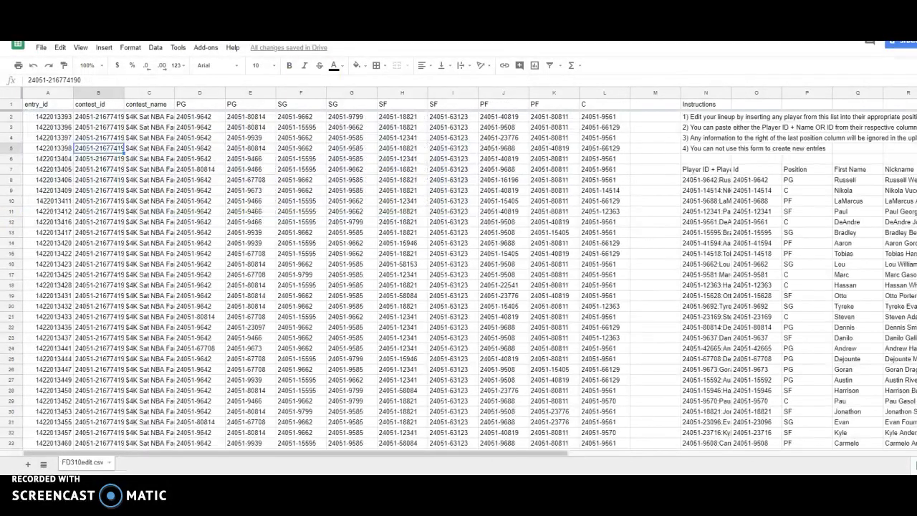
- Paste the 50 copied lineups at cell D2 of FD310edit, filling columns D–L
{"action": "left_click", "coordinate": [188, 116]}
{"action": "left_click", "coordinate": [149, 116]}
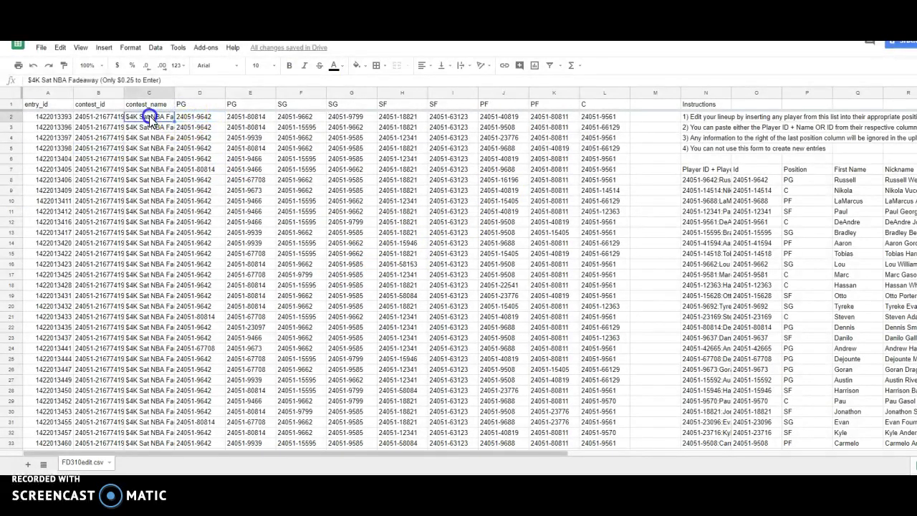
{"action": "left_click", "coordinate": [99, 117]}
{"action": "left_click", "coordinate": [45, 116]}
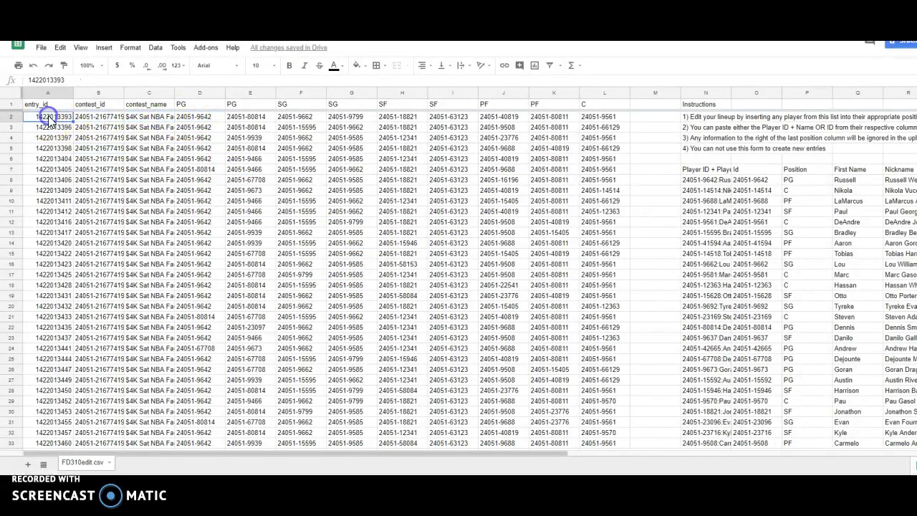
{"action": "left_click", "coordinate": [91, 116]}
{"action": "left_click", "coordinate": [136, 120]}
{"action": "left_click", "coordinate": [192, 117]}
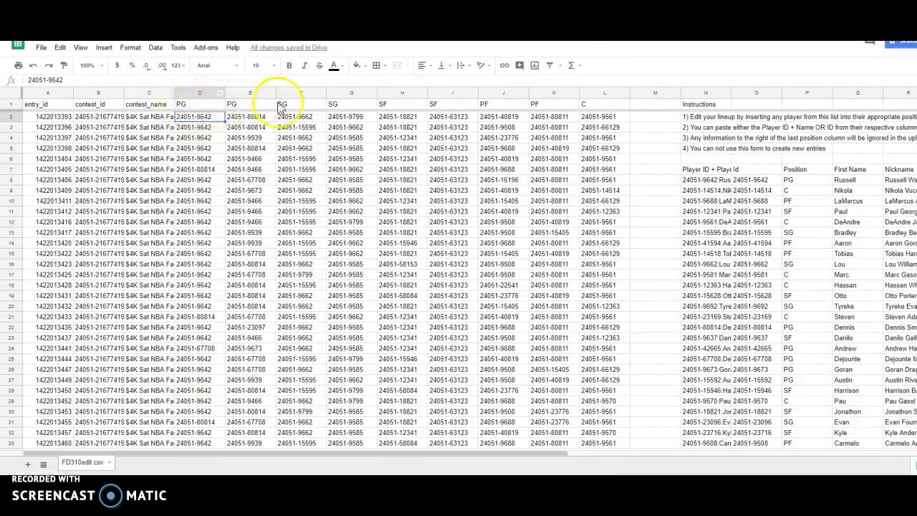
{"action": "right_click", "coordinate": [203, 122]}
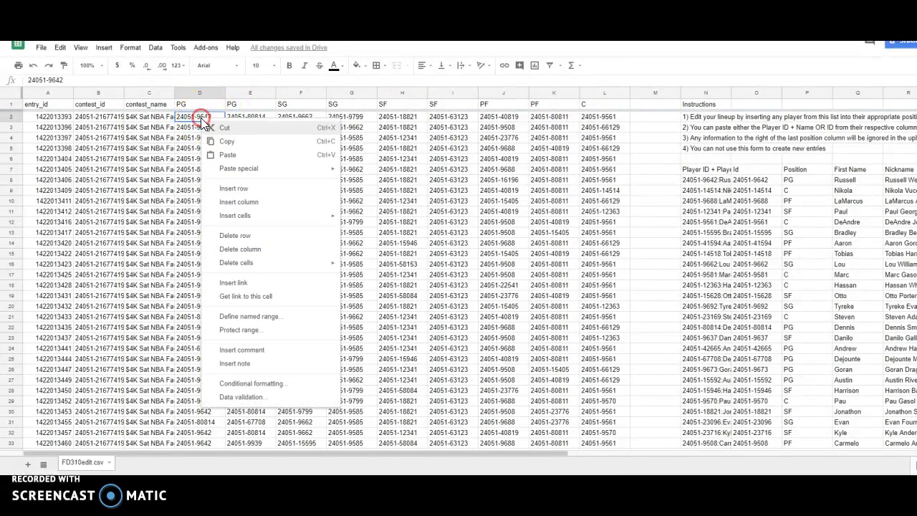
{"action": "left_click", "coordinate": [261, 157]}
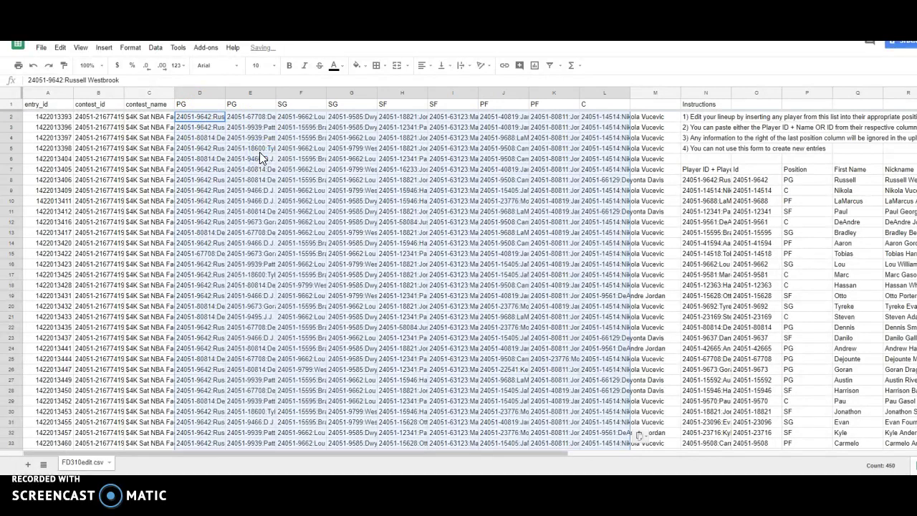
{"action": "scroll", "coordinate": [261, 151], "scroll_direction": "down", "scroll_amount": 10}
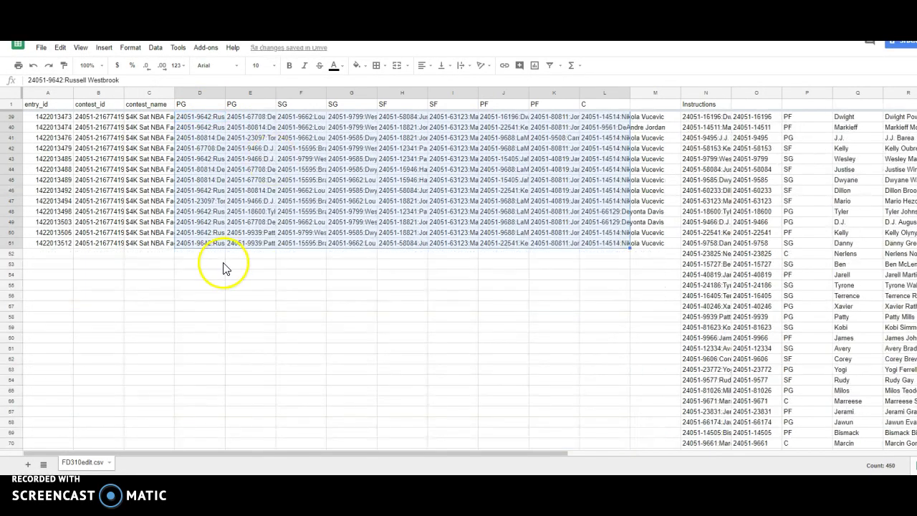
{"action": "scroll", "coordinate": [423, 264], "scroll_direction": "up", "scroll_amount": 10}
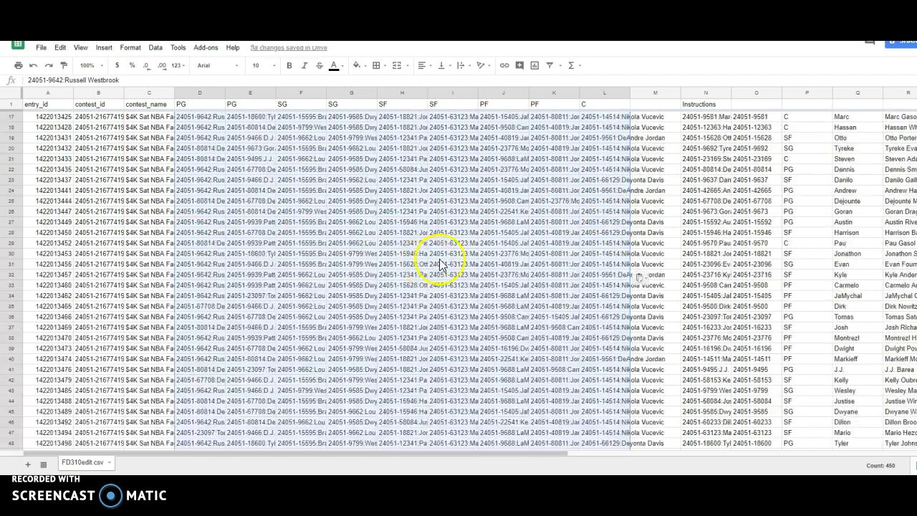
- Download the FD310edit sheet as a comma-separated values (.csv) file and save it
{"action": "left_click", "coordinate": [43, 50]}
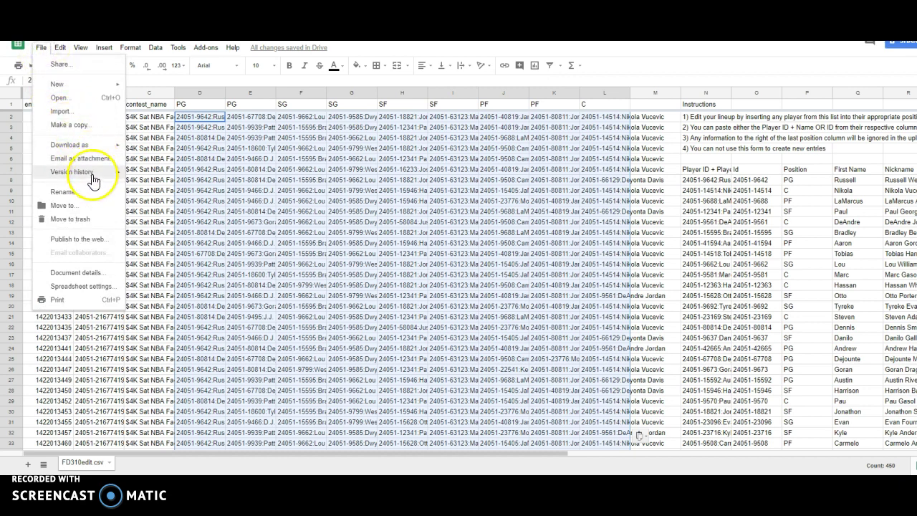
{"action": "mouse_move", "coordinate": [90, 147]}
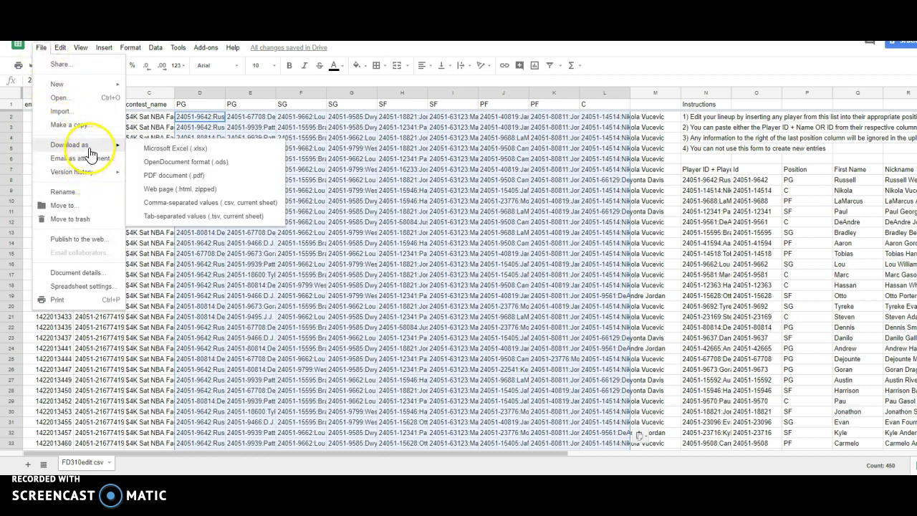
{"action": "left_click", "coordinate": [209, 204]}
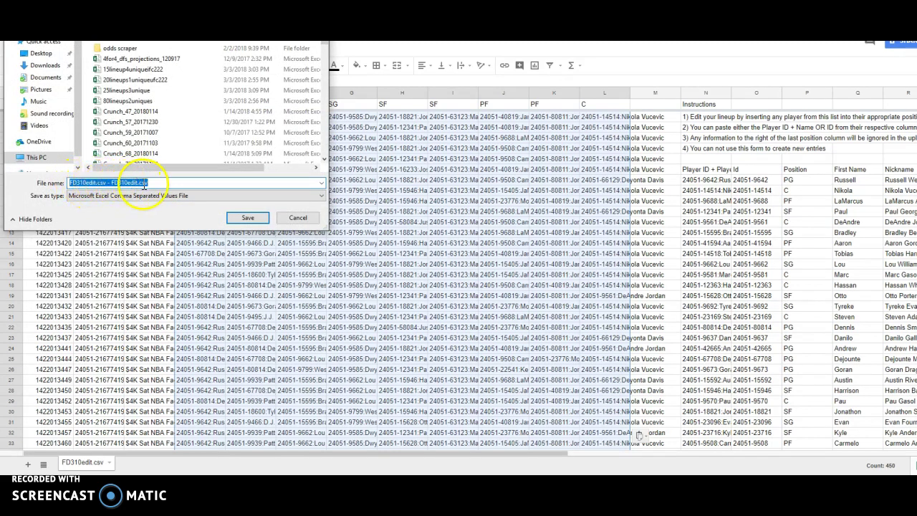
{"action": "left_click", "coordinate": [248, 219]}
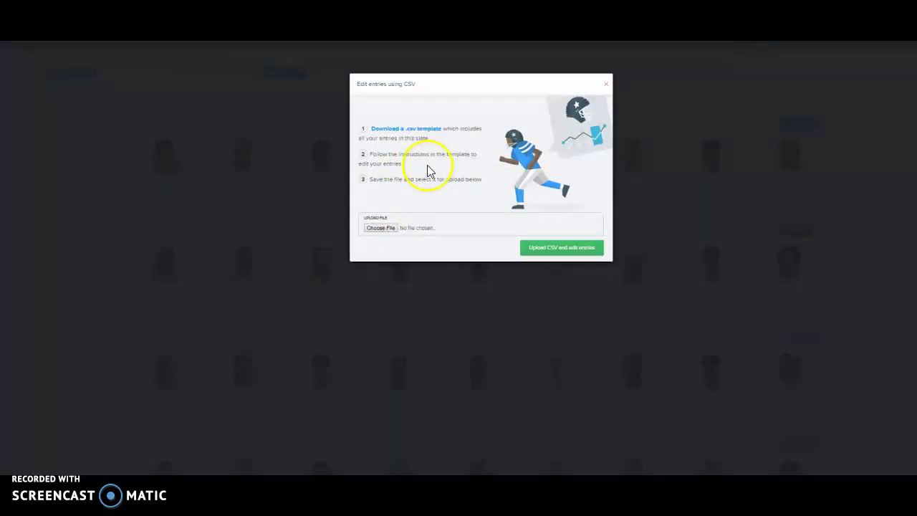
- Select the FD310edit.csv file in FanDuel's edit-entries CSV upload picker
{"action": "left_click", "coordinate": [378, 228]}
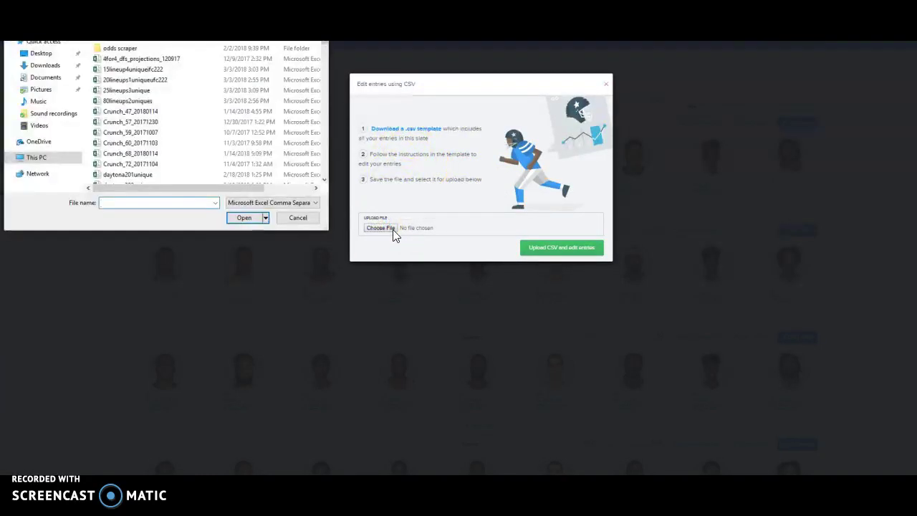
{"action": "type", "text": "fd"}
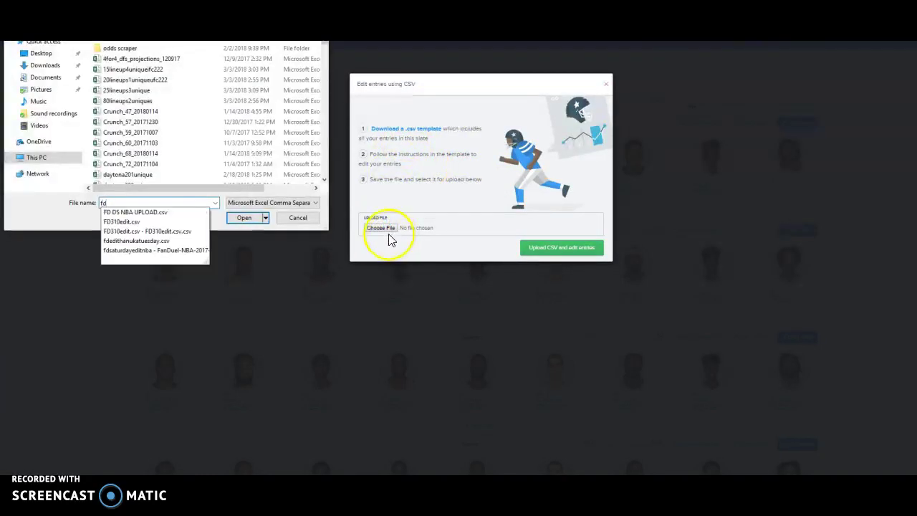
{"action": "left_click", "coordinate": [158, 232]}
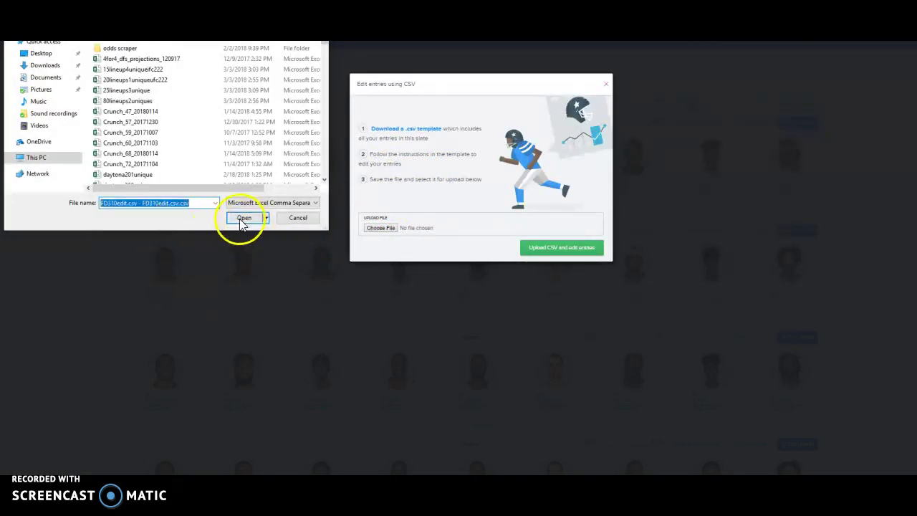